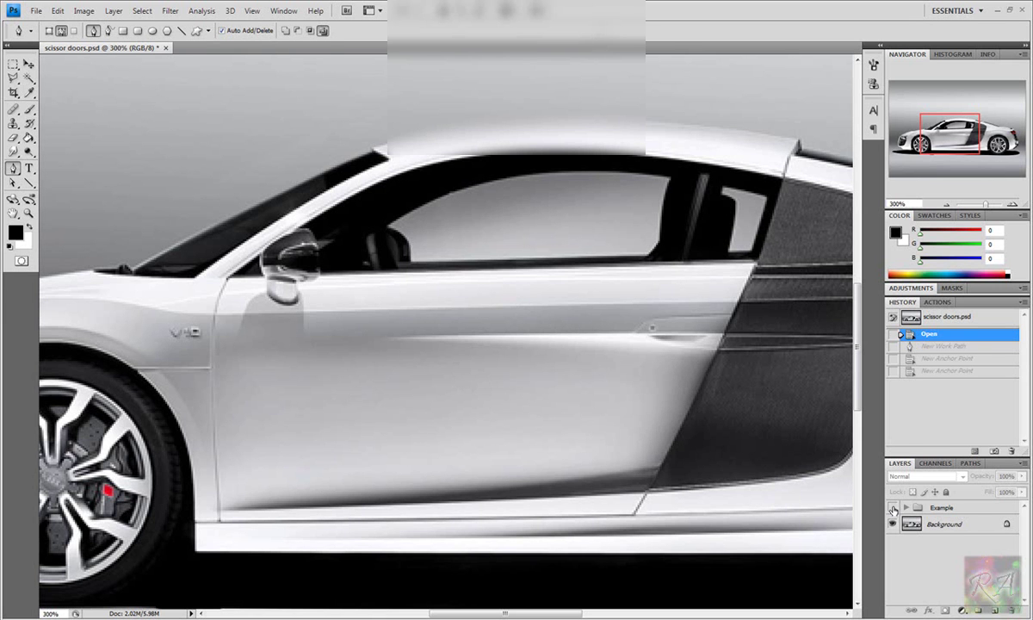
# Briefly show then hide the Example group, and select the Background layer.
pyautogui.click(892, 508)
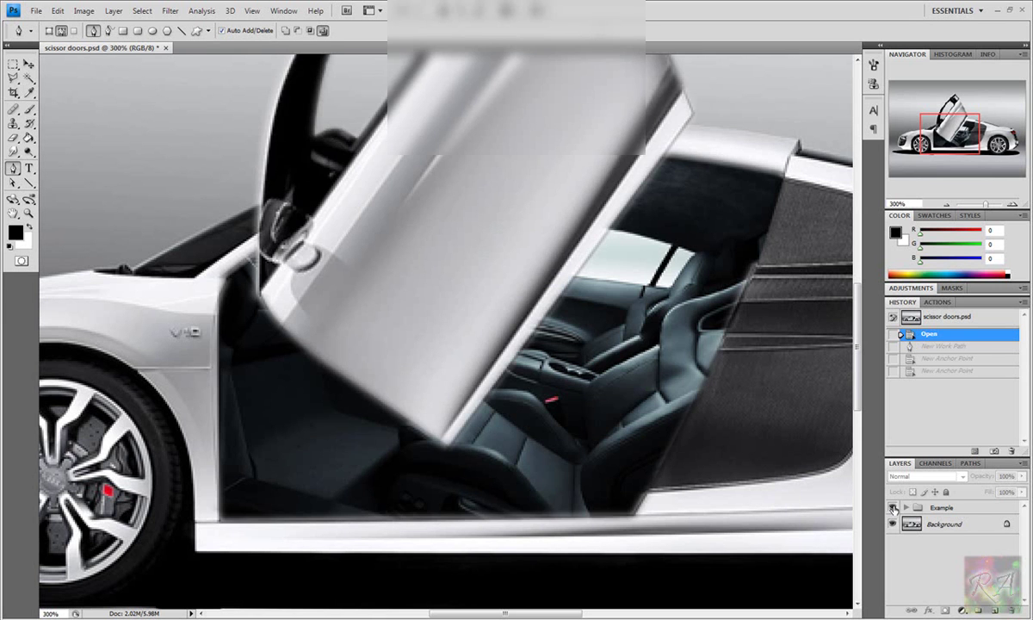
pyautogui.click(892, 508)
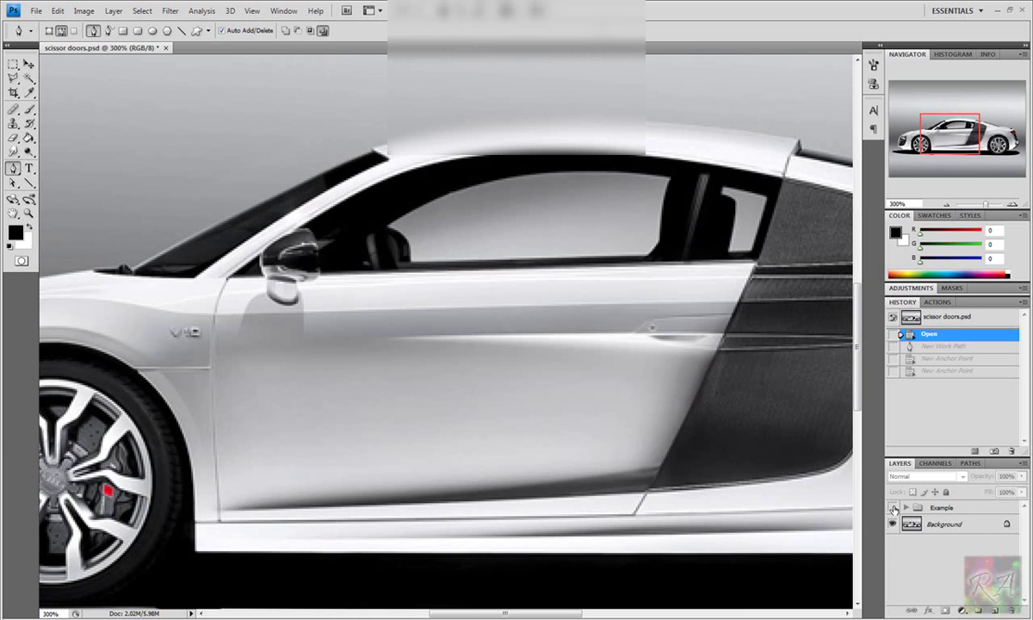
pyautogui.click(930, 527)
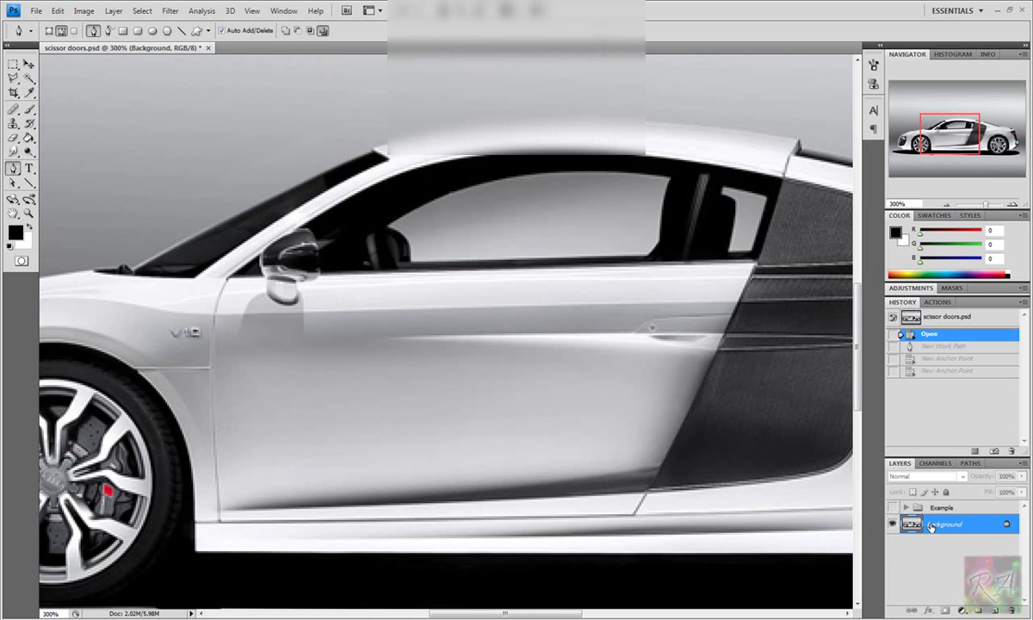
# Turn the saved door Work Path into a selection with a 2-pixel feather.
pyautogui.click(964, 464)
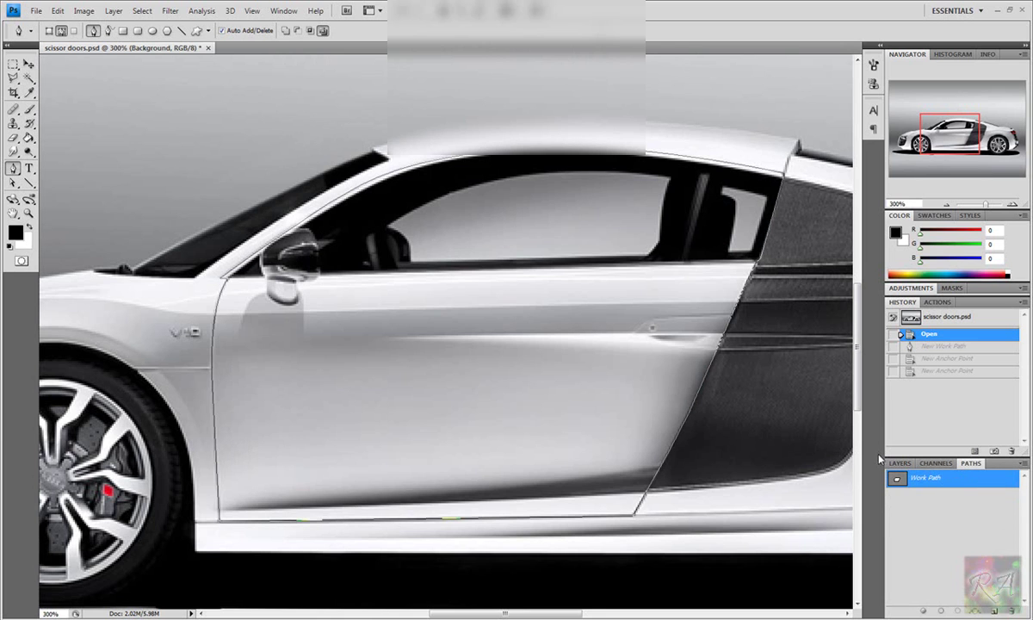
pyautogui.click(895, 463)
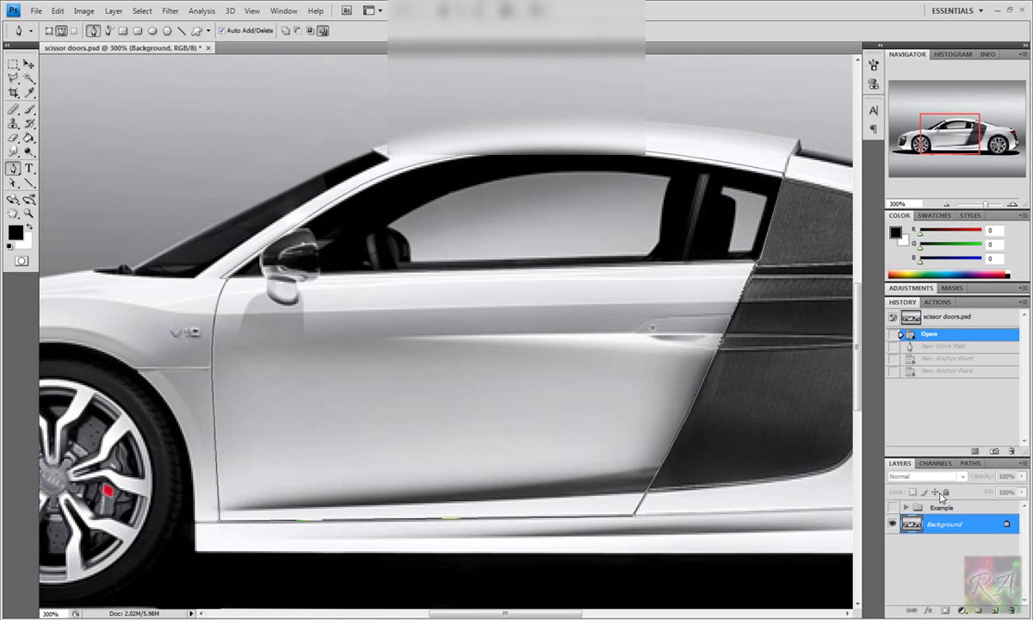
pyautogui.rightClick(329, 380)
pyautogui.click(376, 433)
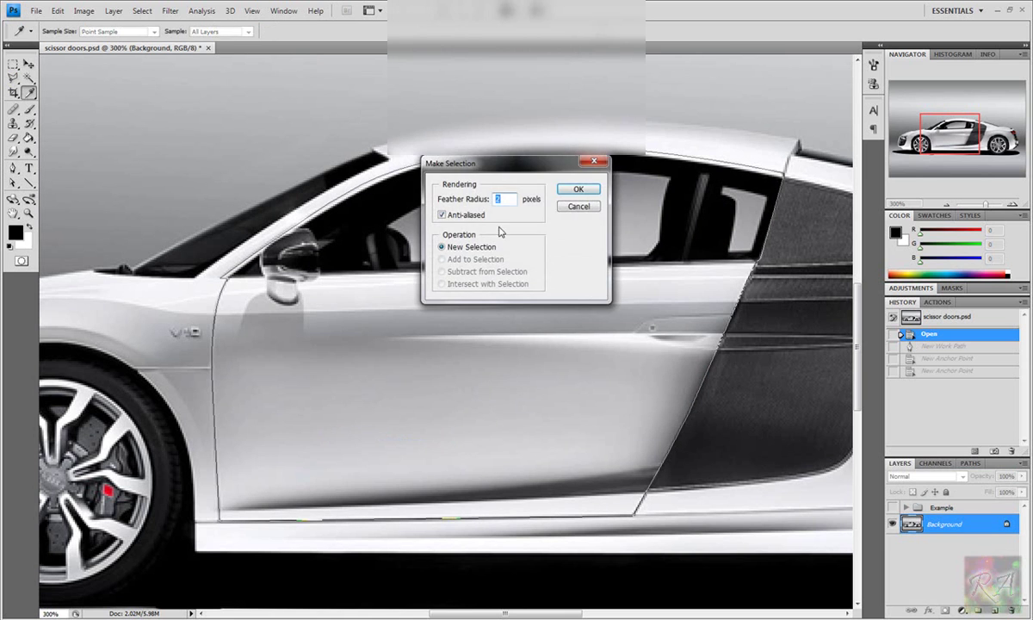
pyautogui.click(578, 189)
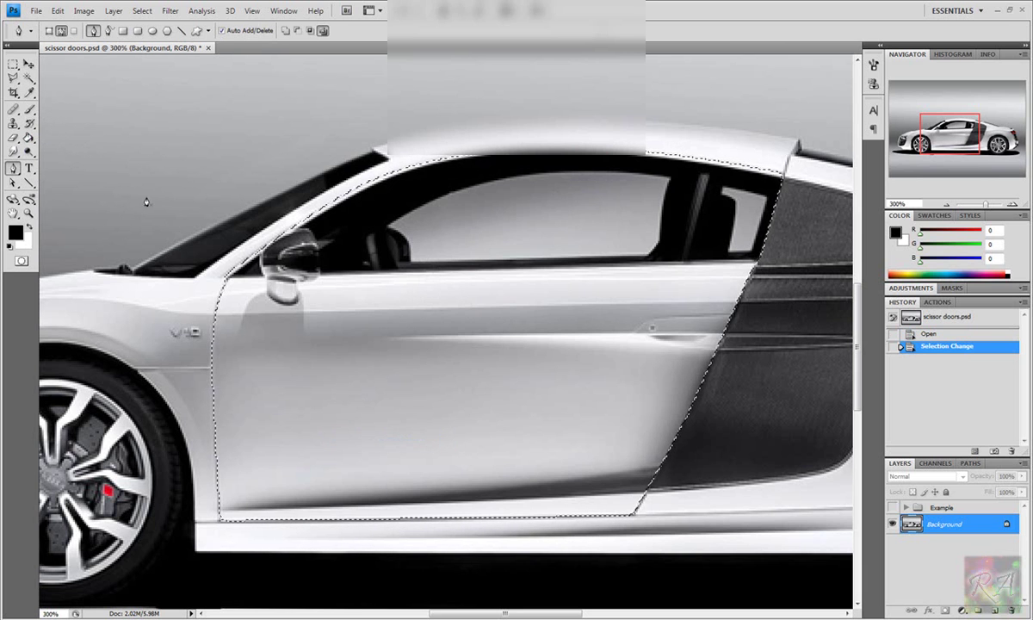
# Copy the selected door onto a new layer, Layer 3, with Layer via Copy.
pyautogui.rightClick(268, 307)
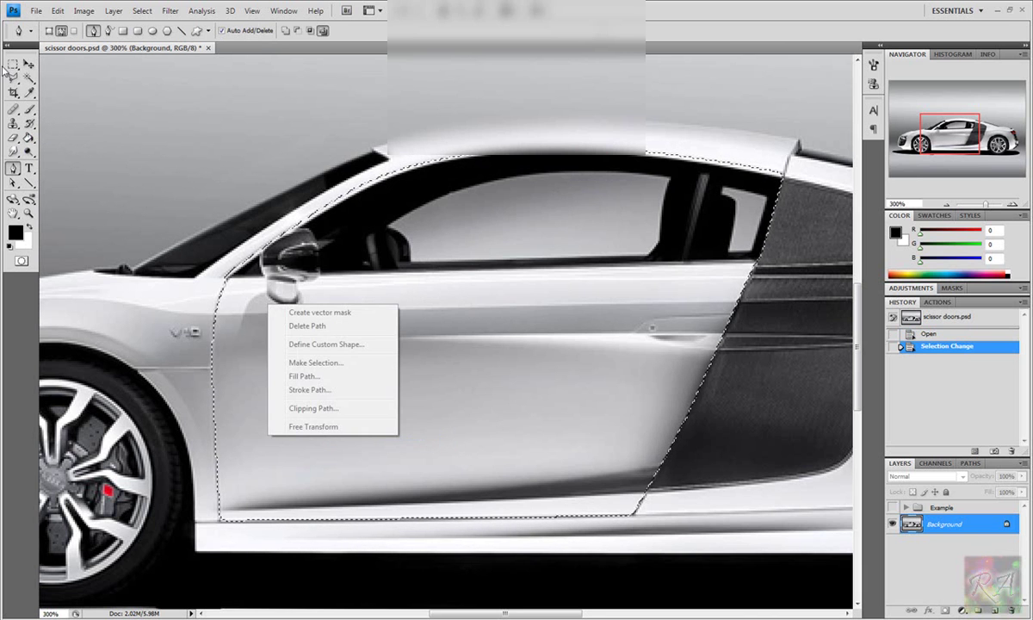
pyautogui.press('Escape')
pyautogui.press('m')
pyautogui.rightClick(255, 328)
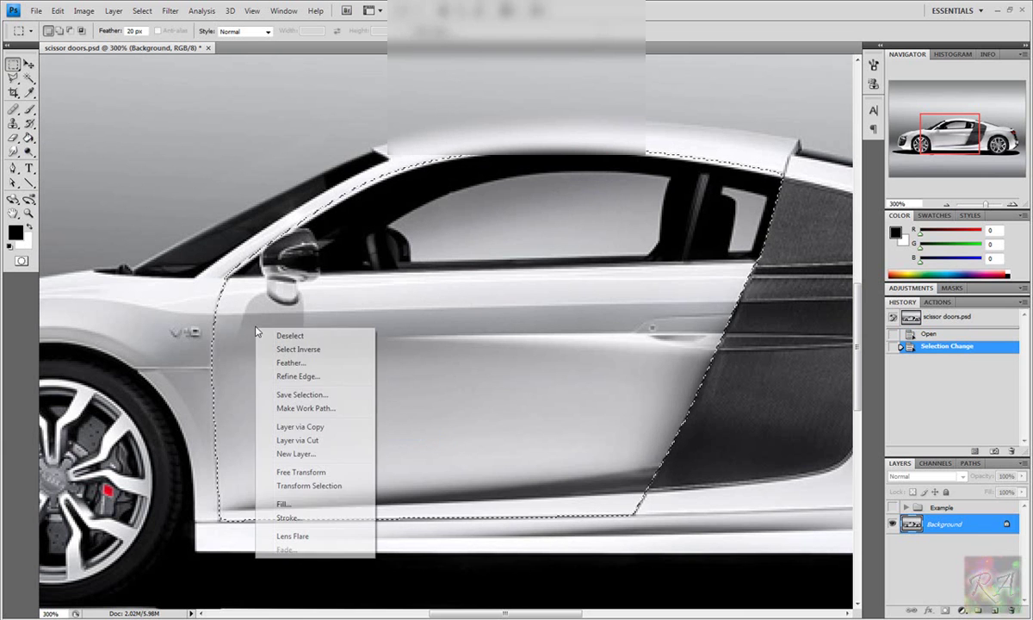
pyautogui.click(310, 426)
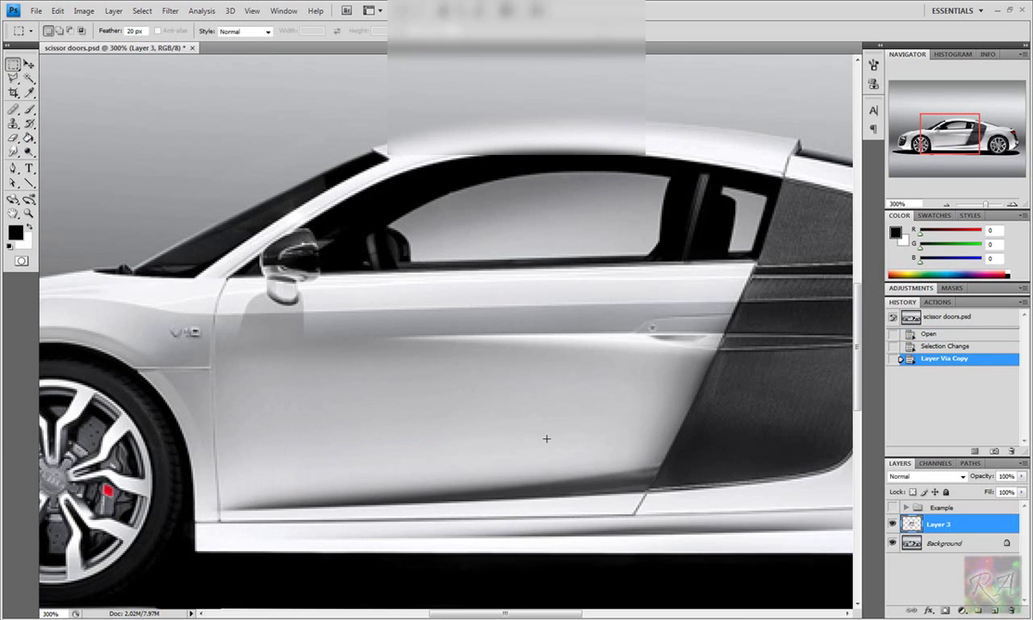
# Rotate the Layer 3 door upward about -35° with Free Transform.
pyautogui.click(29, 63)
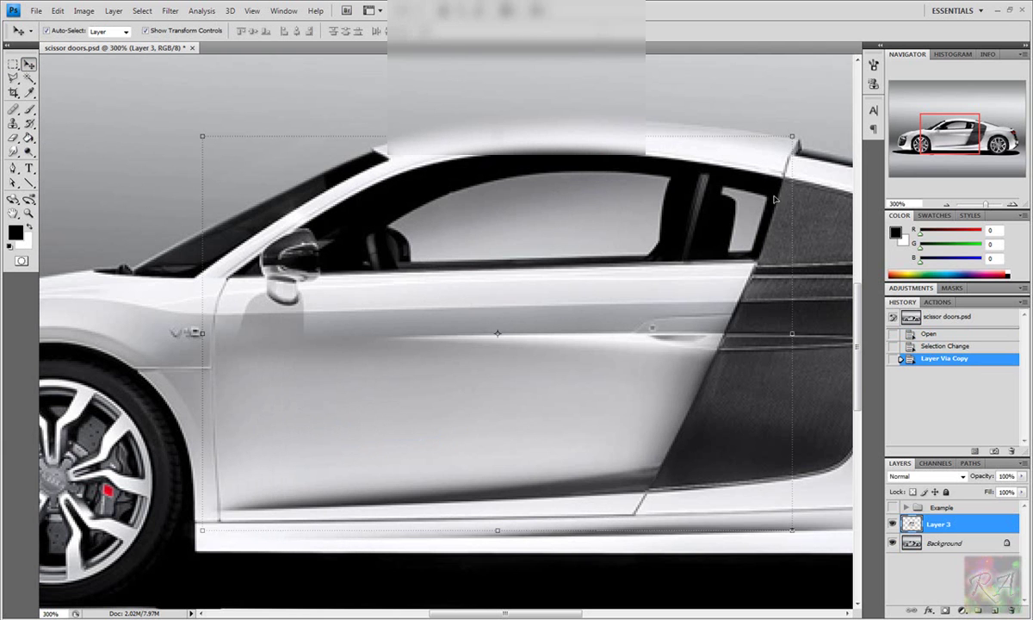
pyautogui.hotkey('ctrl', '-')
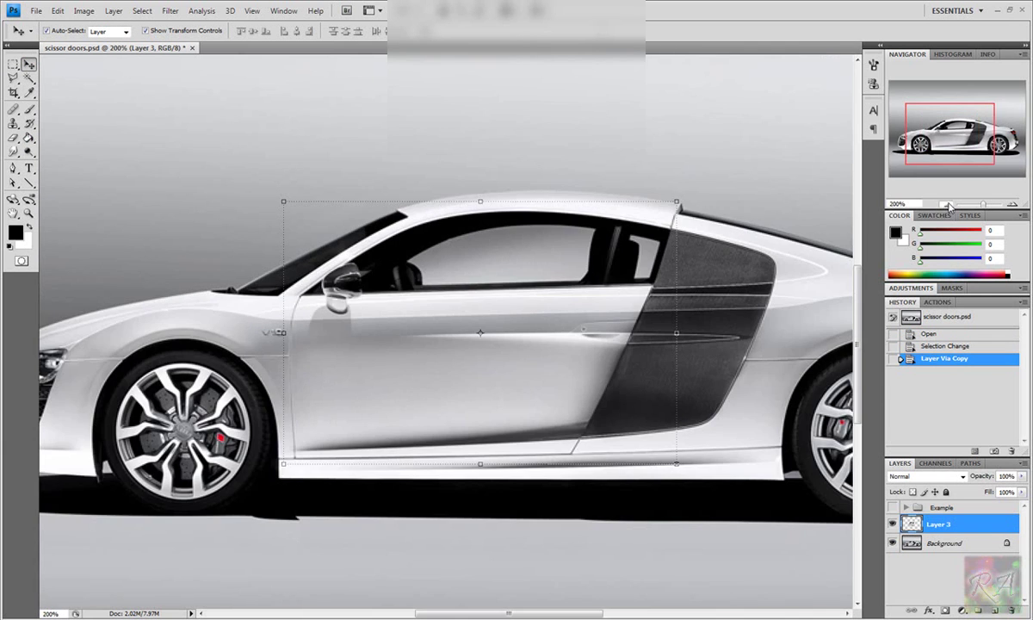
pyautogui.hotkey('ctrl', '-')
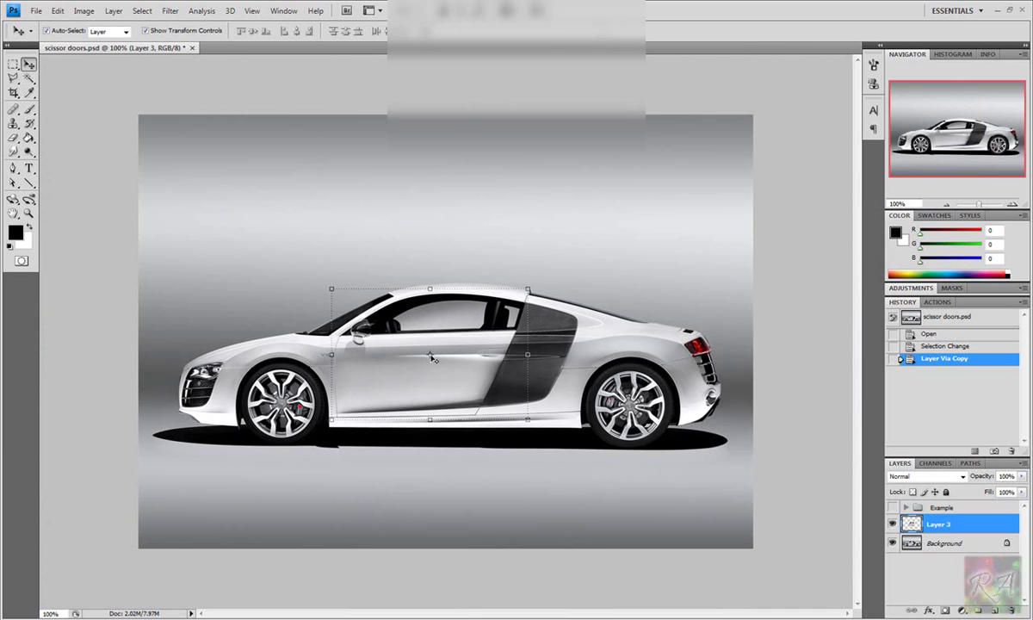
pyautogui.hotkey('ctrl', 't')
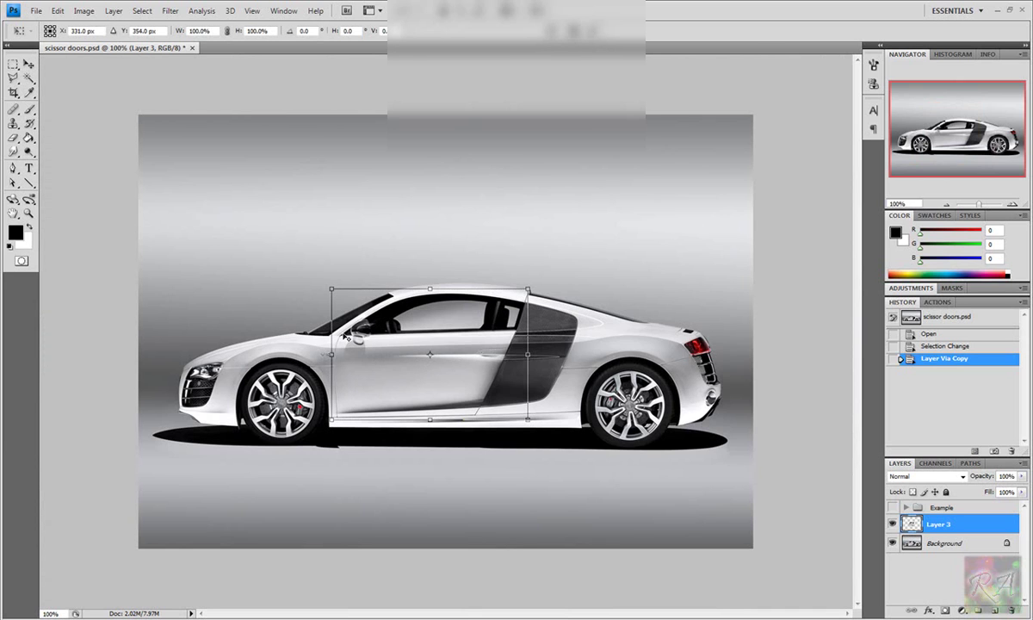
pyautogui.moveTo(548, 450); pyautogui.dragTo(597, 299)
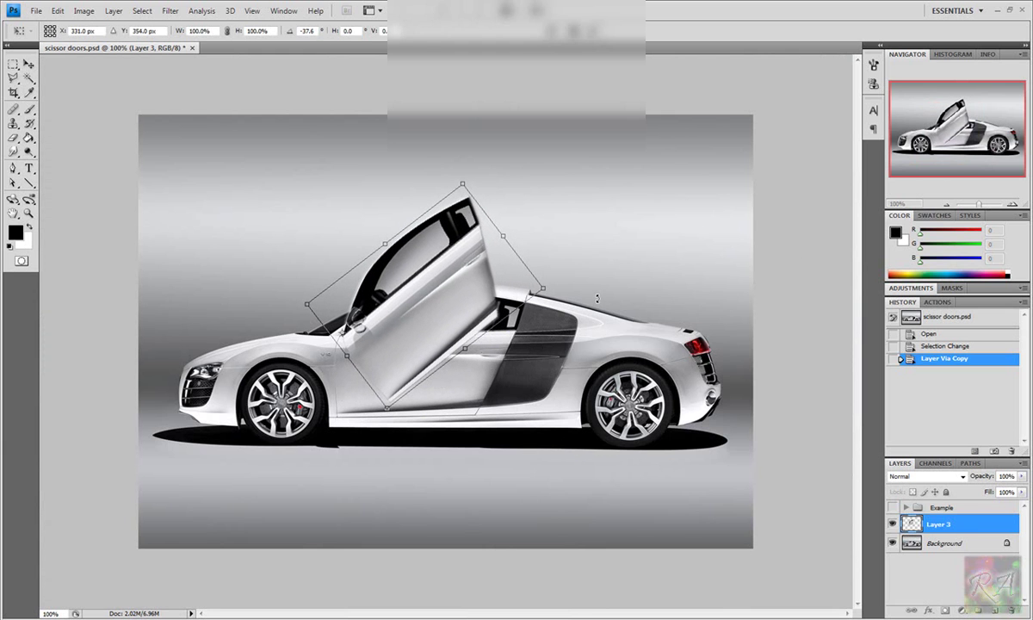
pyautogui.press('Return')
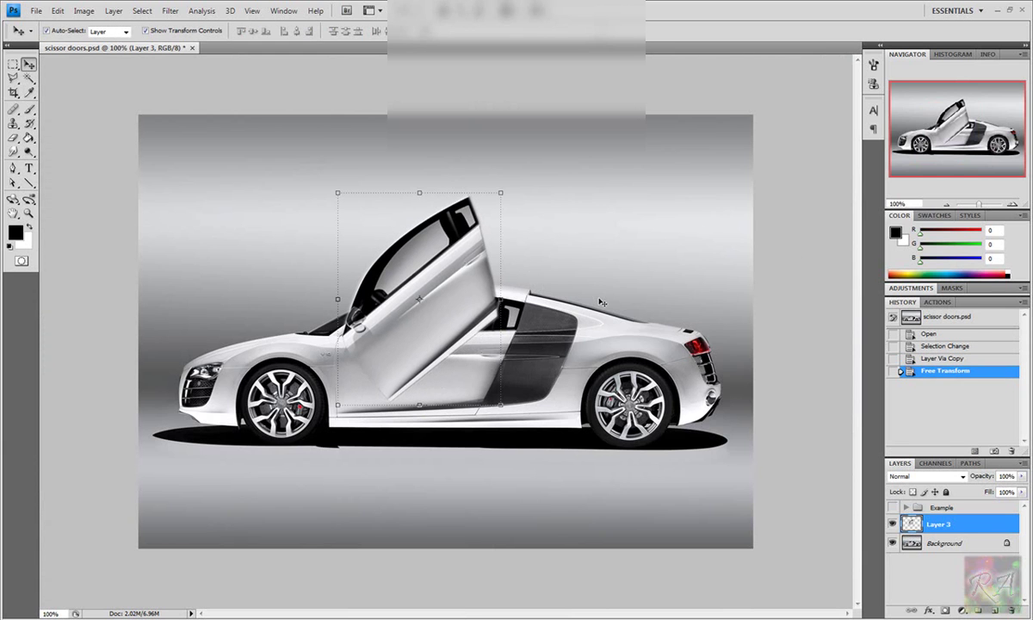
# Select the Background layer and copy the car interior image from Firefox.
pyautogui.click(946, 540)
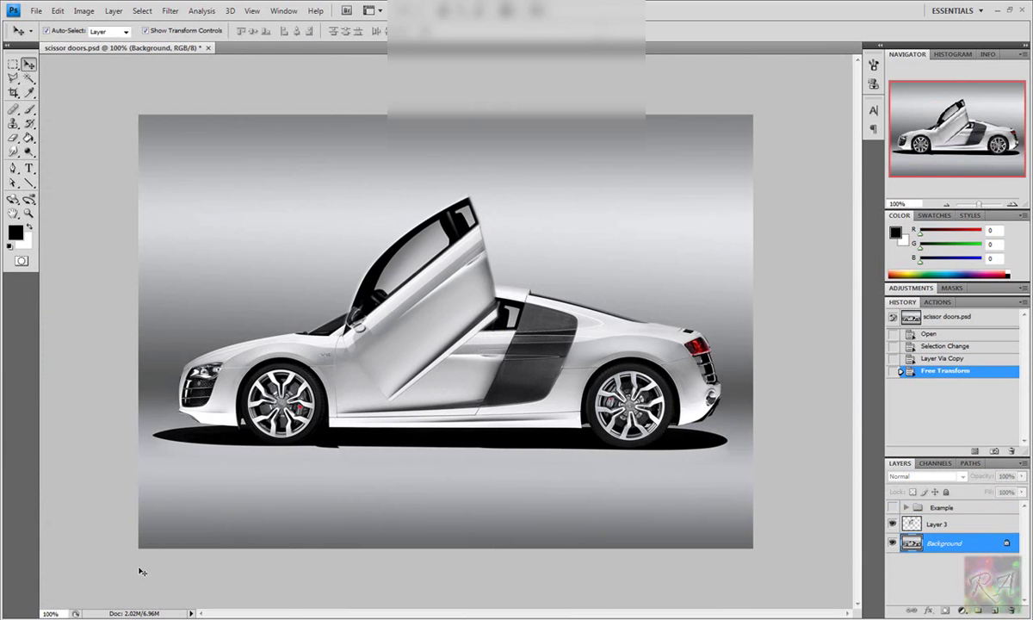
pyautogui.click(203, 560)
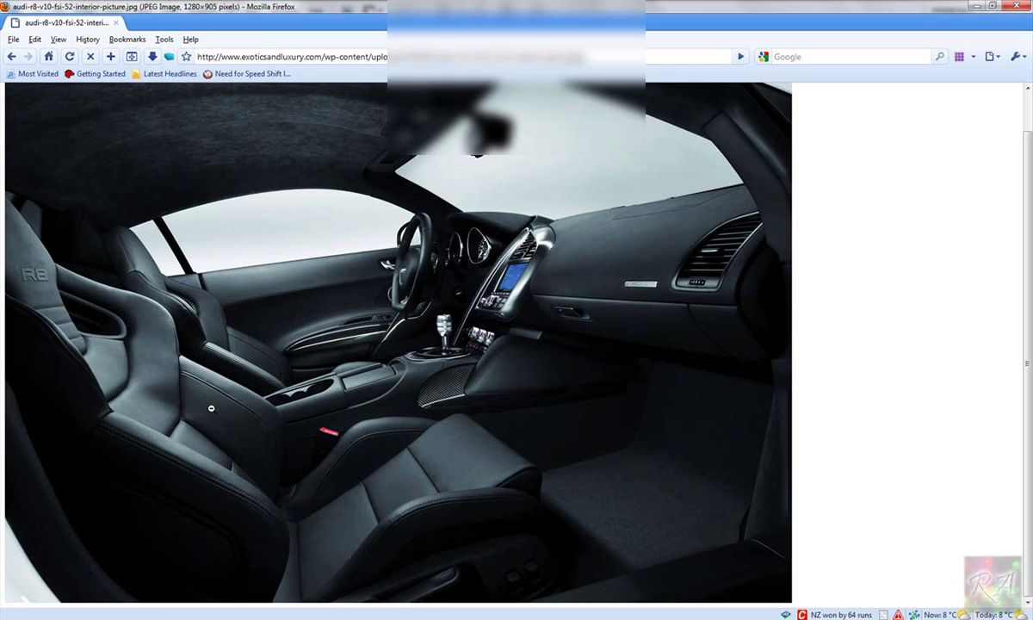
pyautogui.rightClick(210, 406)
pyautogui.click(222, 416)
pyautogui.hotkey('alt', 'Tab')
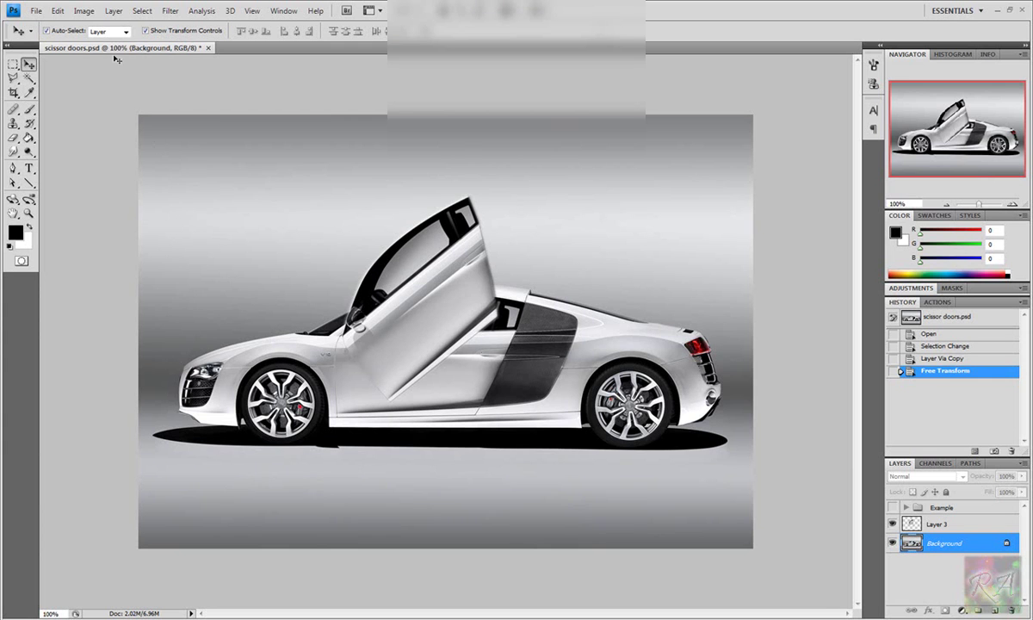
# Paste the interior photo as Layer 4 and hide the raised door Layer 3.
pyautogui.click(57, 10)
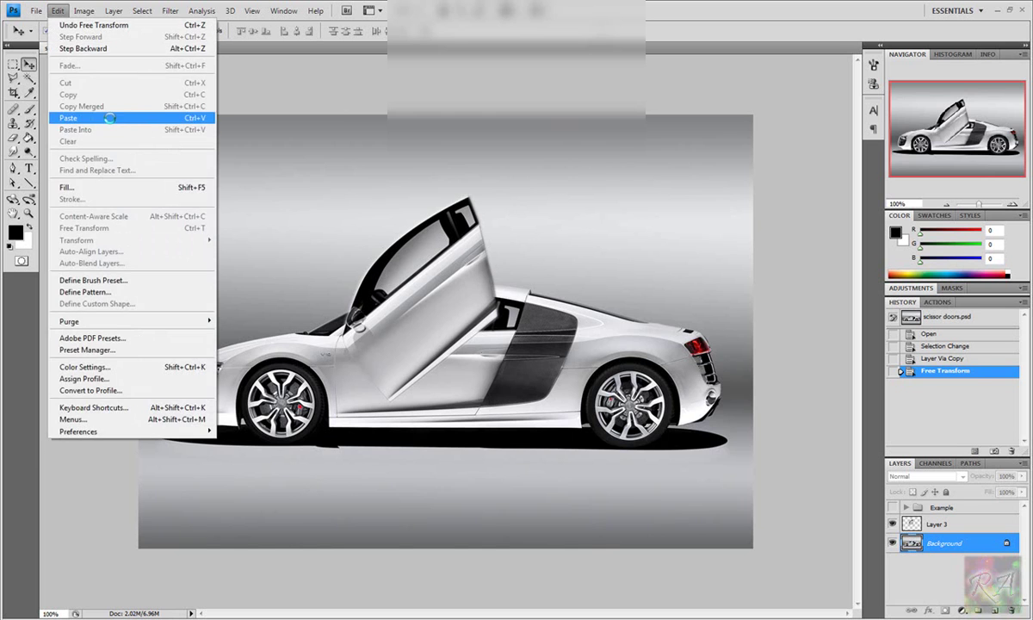
pyautogui.click(109, 117)
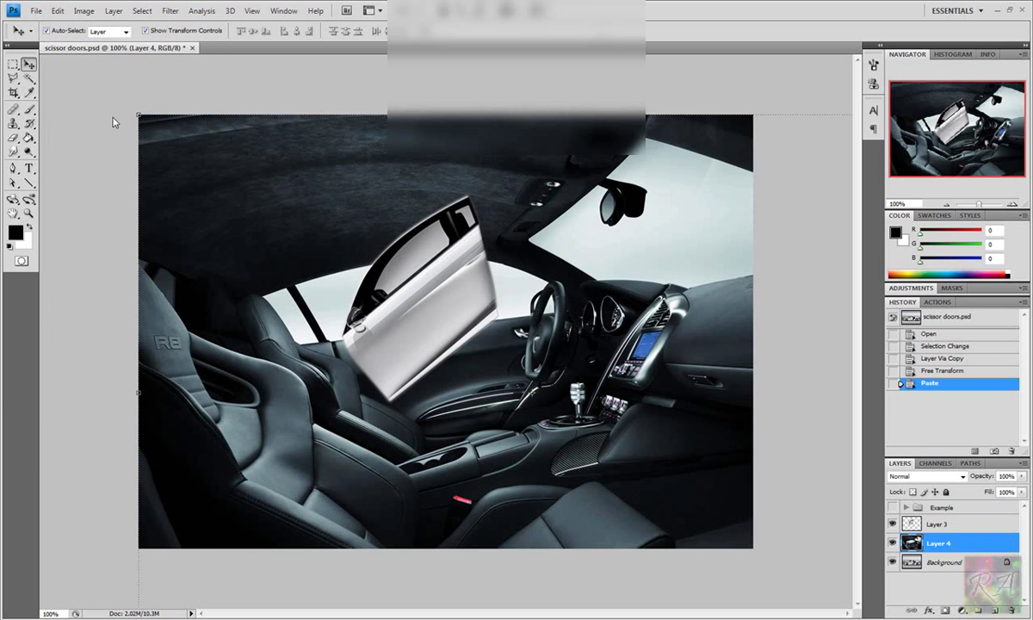
pyautogui.click(890, 523)
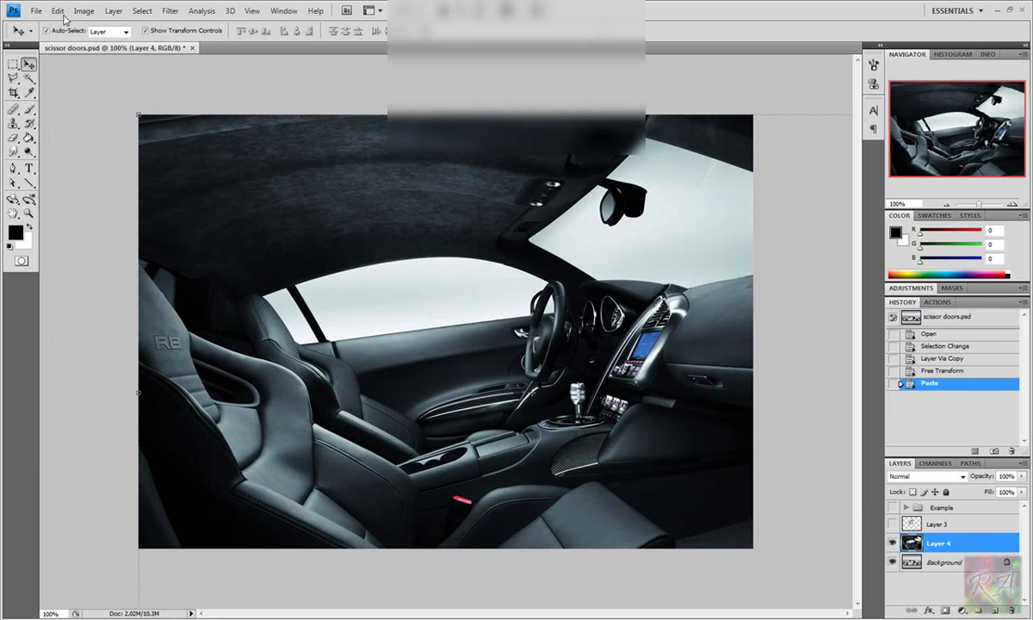
# Flip the interior layer horizontally and scale it to about 79%.
pyautogui.click(63, 15)
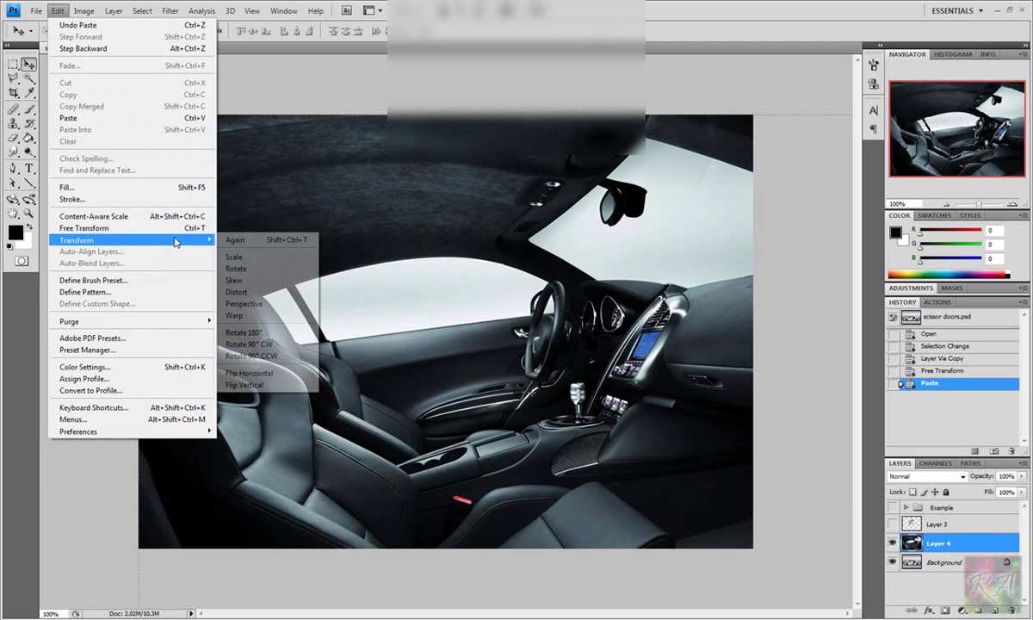
pyautogui.click(249, 373)
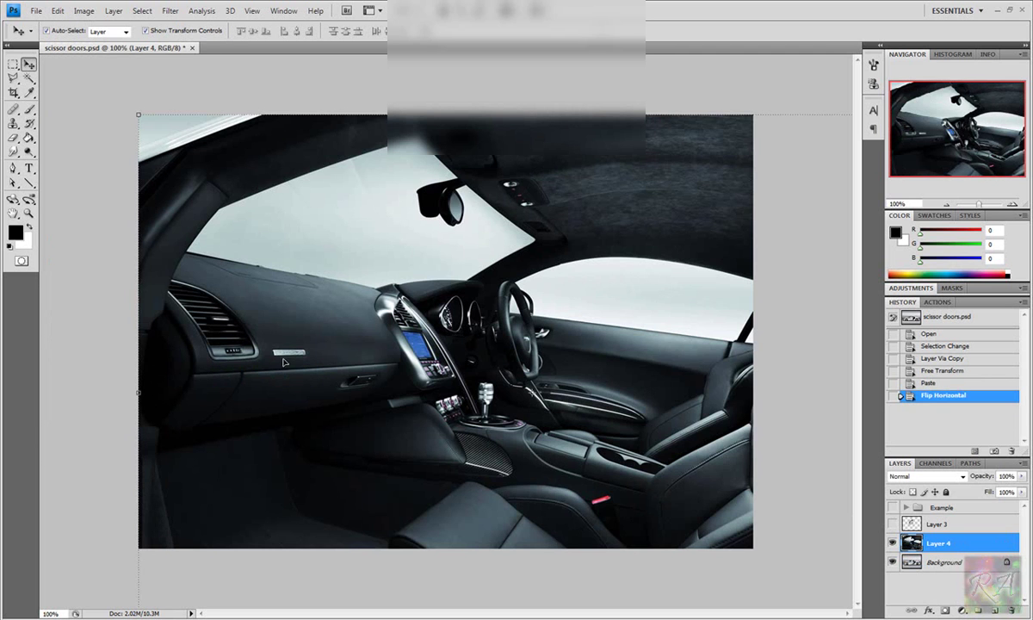
pyautogui.click(945, 205)
pyautogui.click(765, 557)
pyautogui.moveTo(765, 560); pyautogui.dragTo(631, 503)
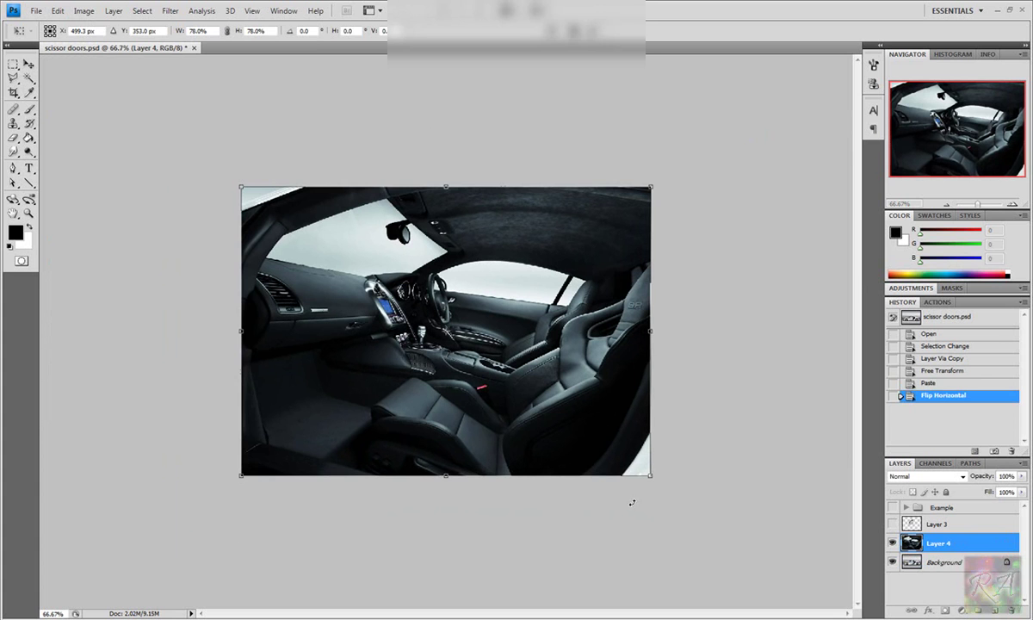
pyautogui.press('Return')
# Set Layer 4 opacity to 59% and scale it to about 33% over the door opening.
pyautogui.hotkey('ctrl', '1')
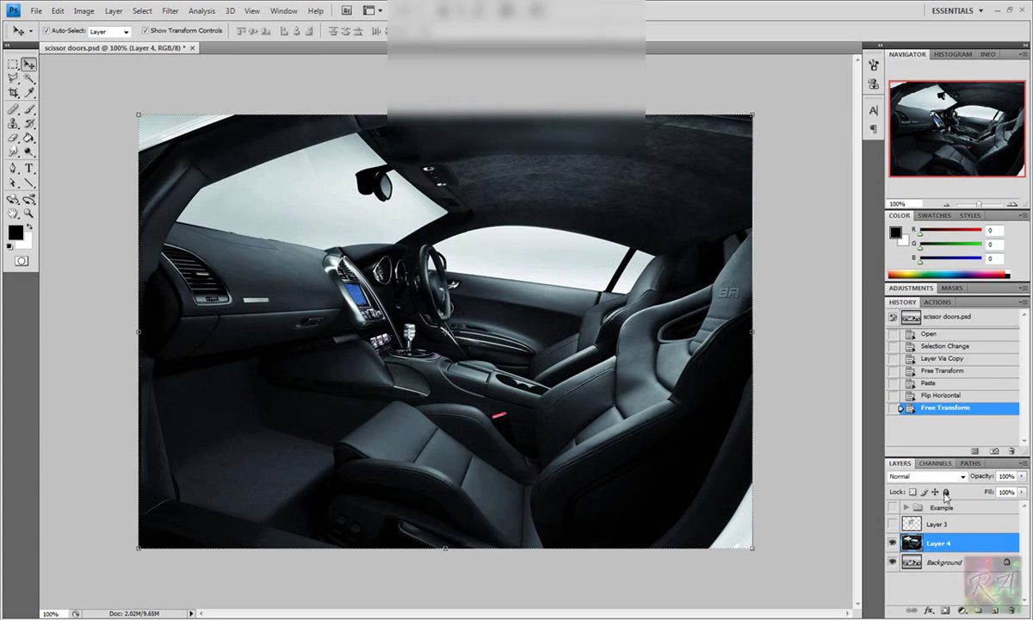
pyautogui.moveTo(964, 479); pyautogui.dragTo(952, 478)
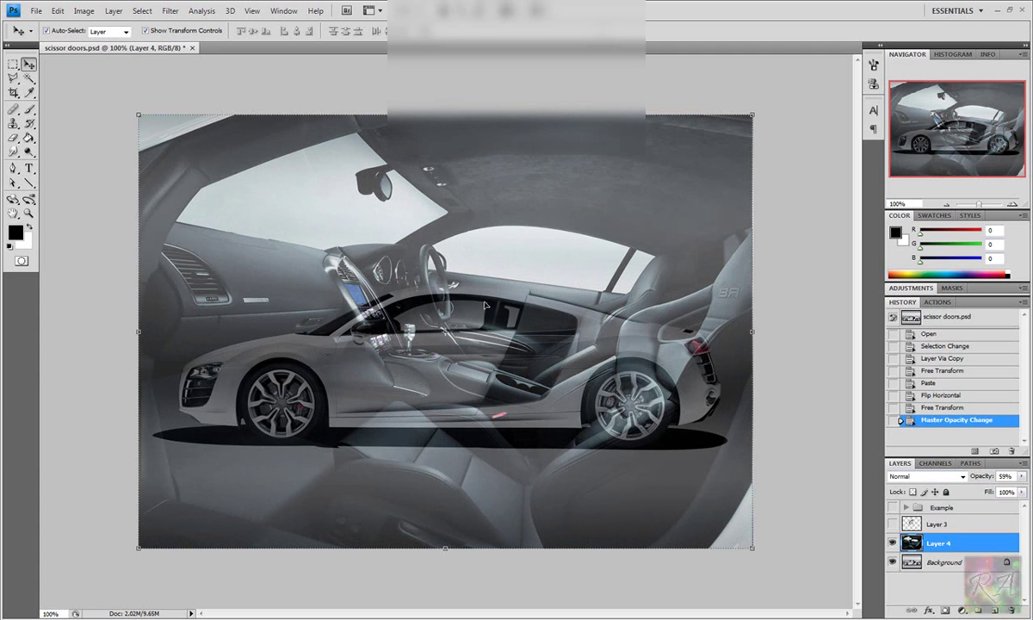
pyautogui.click(137, 113)
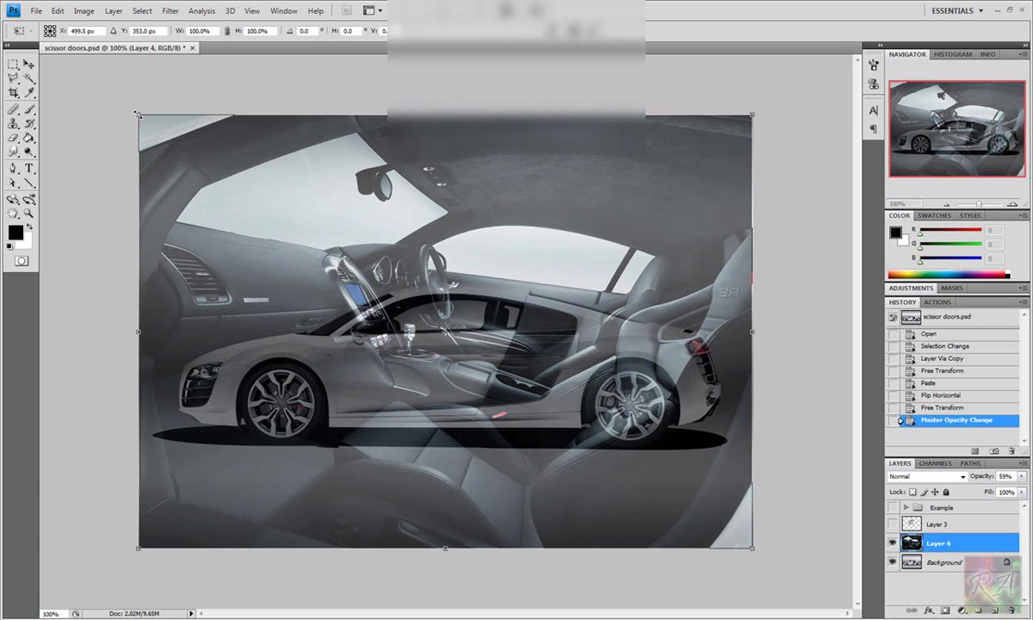
pyautogui.moveTo(138, 112)
pyautogui.mouseDown()
pyautogui.moveTo(256, 206)
pyautogui.moveTo(264, 242)
pyautogui.mouseUp()
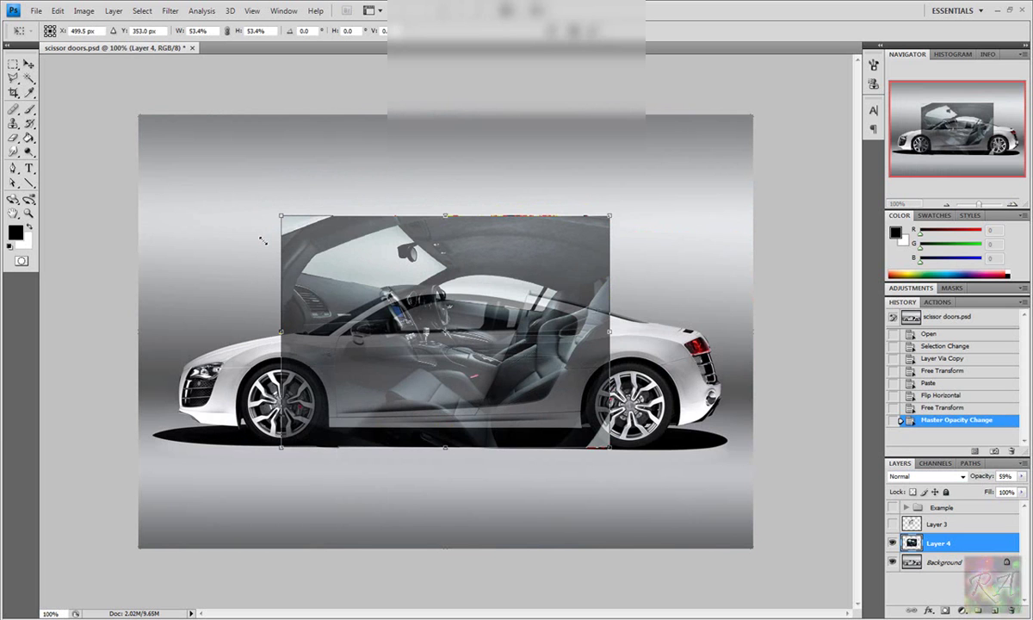
pyautogui.moveTo(263, 242); pyautogui.dragTo(266, 247)
pyautogui.moveTo(417, 348)
pyautogui.mouseDown()
pyautogui.moveTo(428, 398)
pyautogui.moveTo(408, 391)
pyautogui.moveTo(414, 381)
pyautogui.mouseUp()
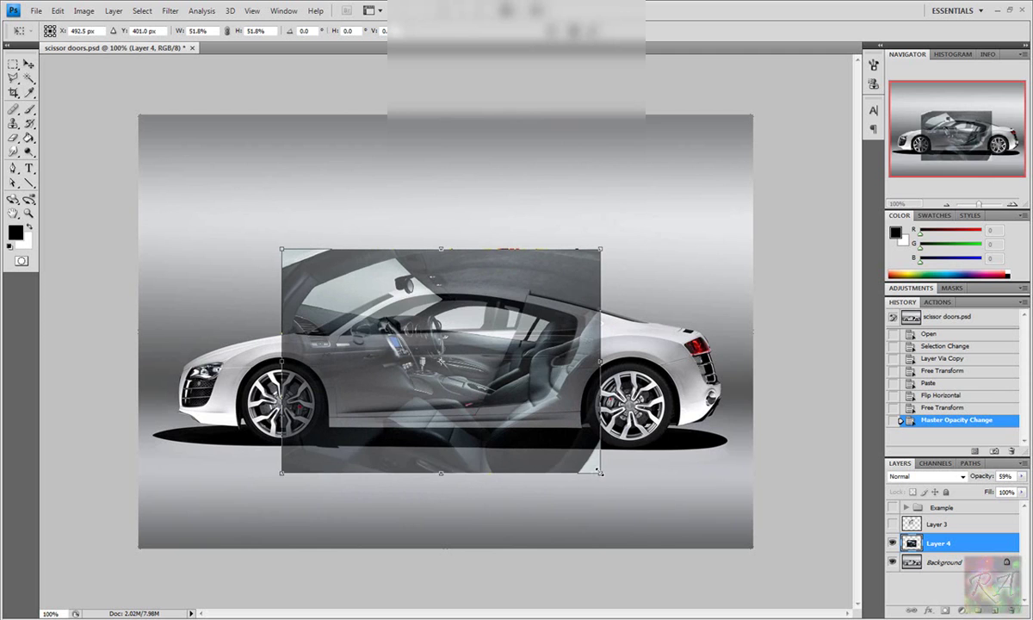
pyautogui.moveTo(600, 473); pyautogui.dragTo(513, 436)
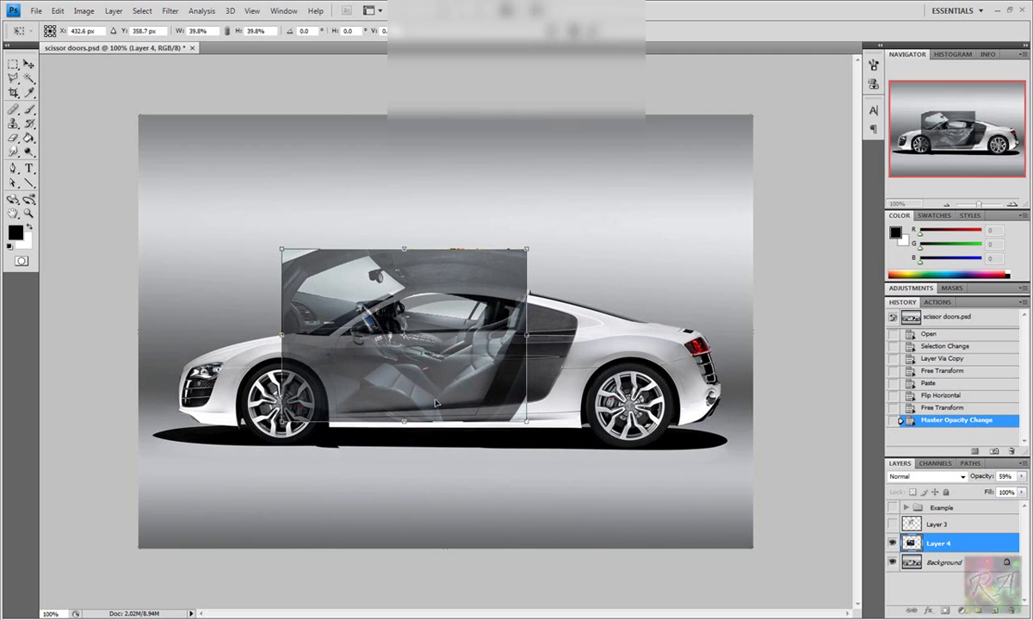
pyautogui.moveTo(277, 247); pyautogui.dragTo(314, 278)
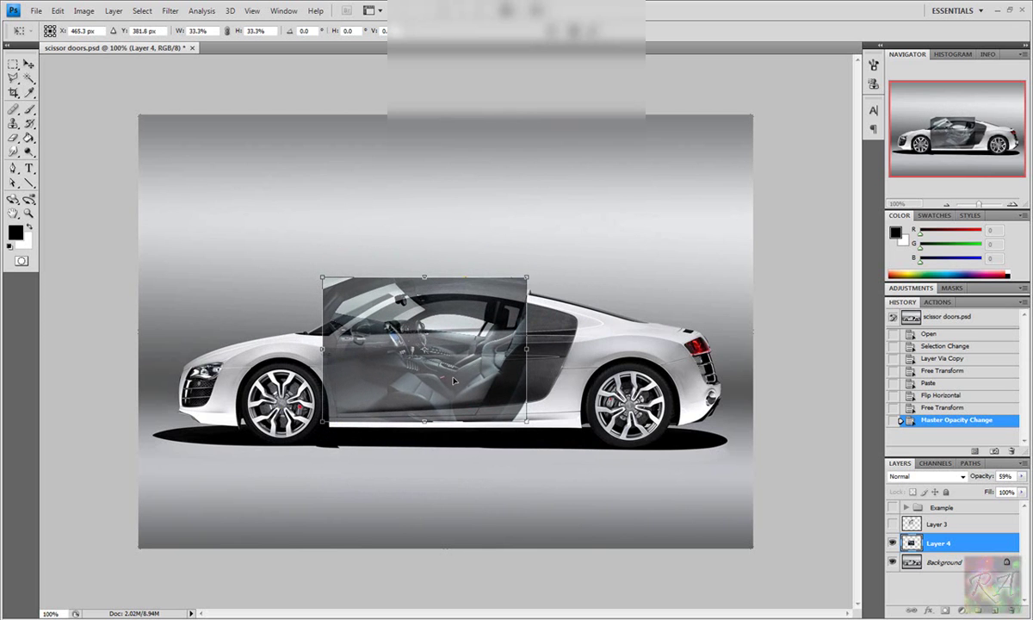
# Apply the interior's resize and placement, and show the door Work Path.
pyautogui.press('Return')
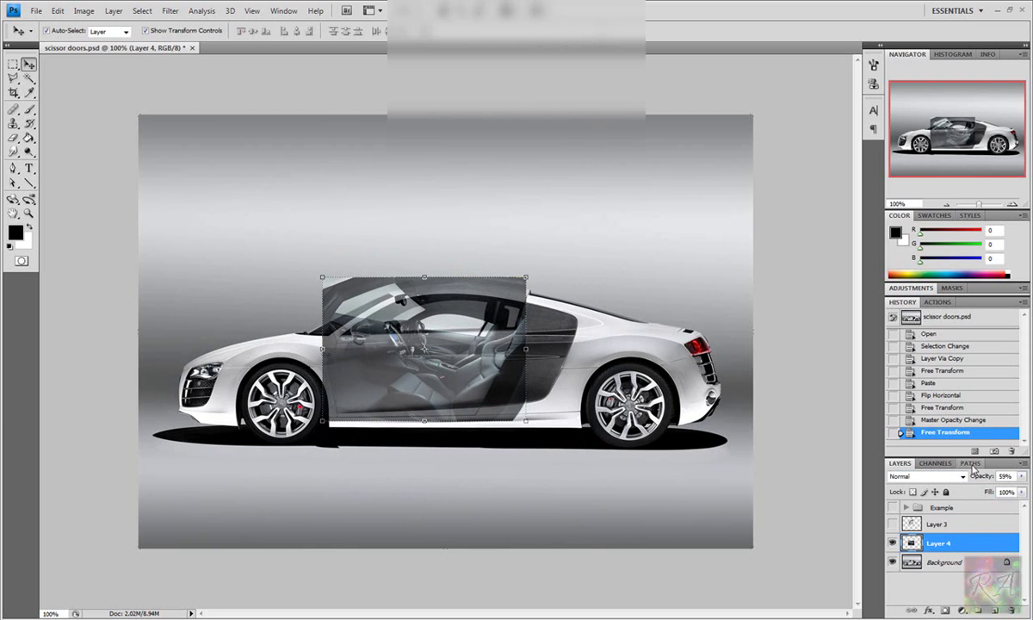
pyautogui.click(971, 463)
pyautogui.click(949, 480)
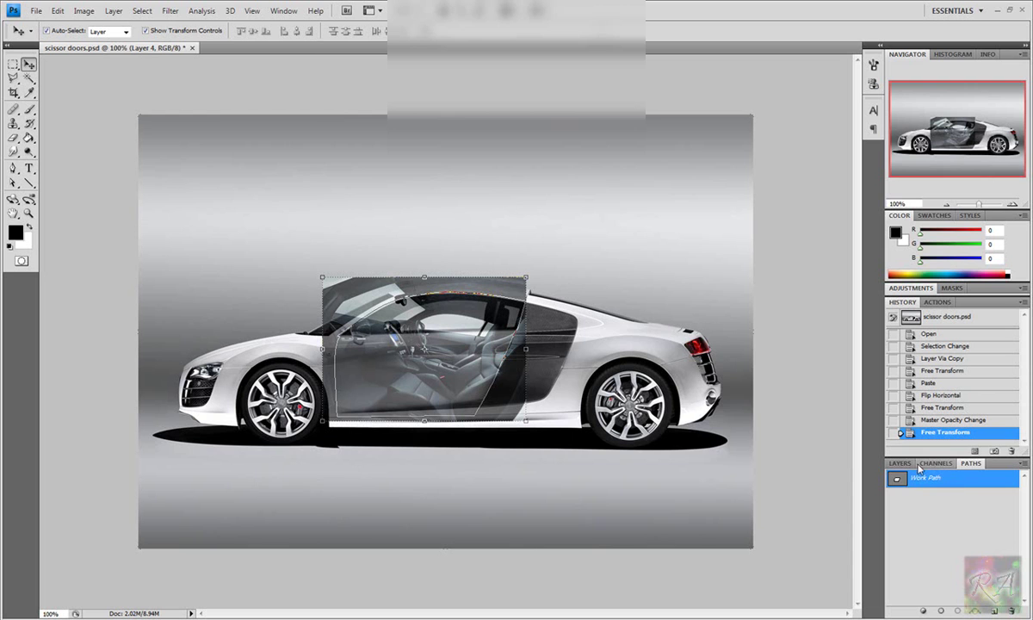
# Make a 2-pixel feathered selection from the door Work Path.
pyautogui.press('F7')
pyautogui.click(13, 168)
pyautogui.rightClick(433, 372)
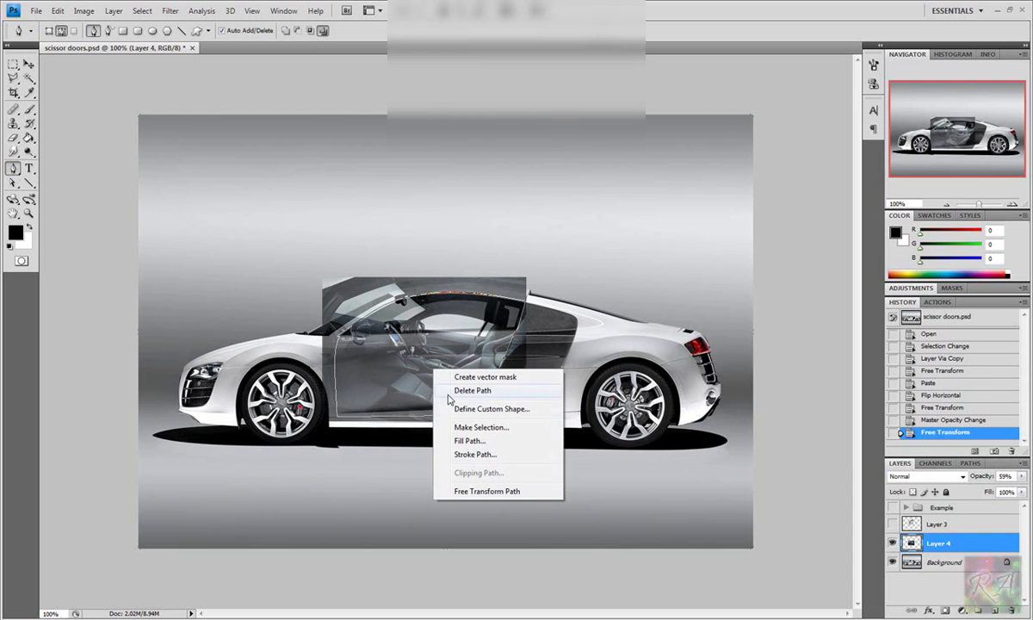
pyautogui.click(483, 428)
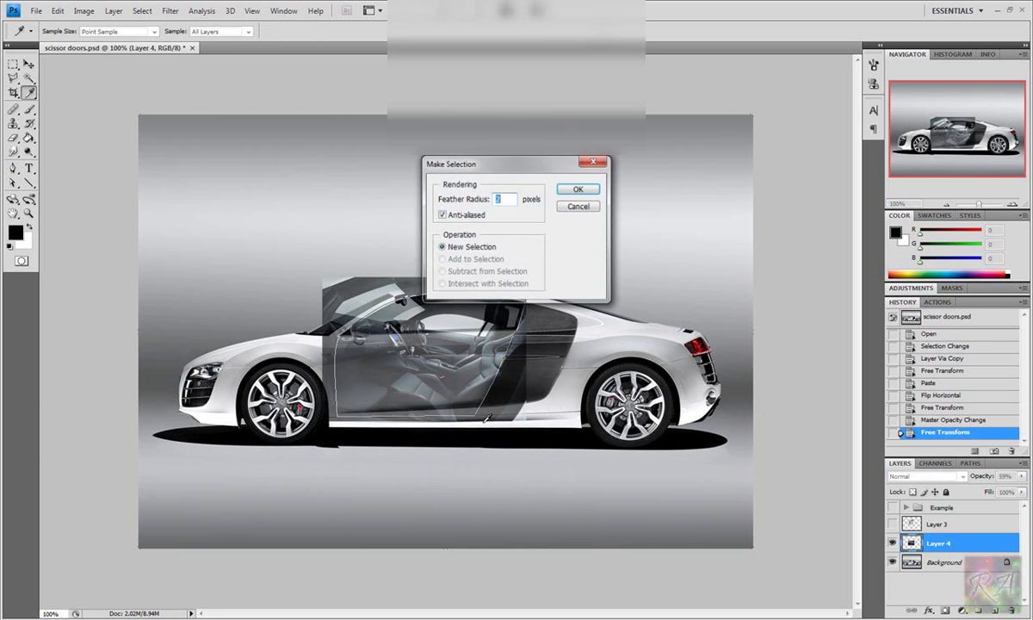
pyautogui.click(572, 191)
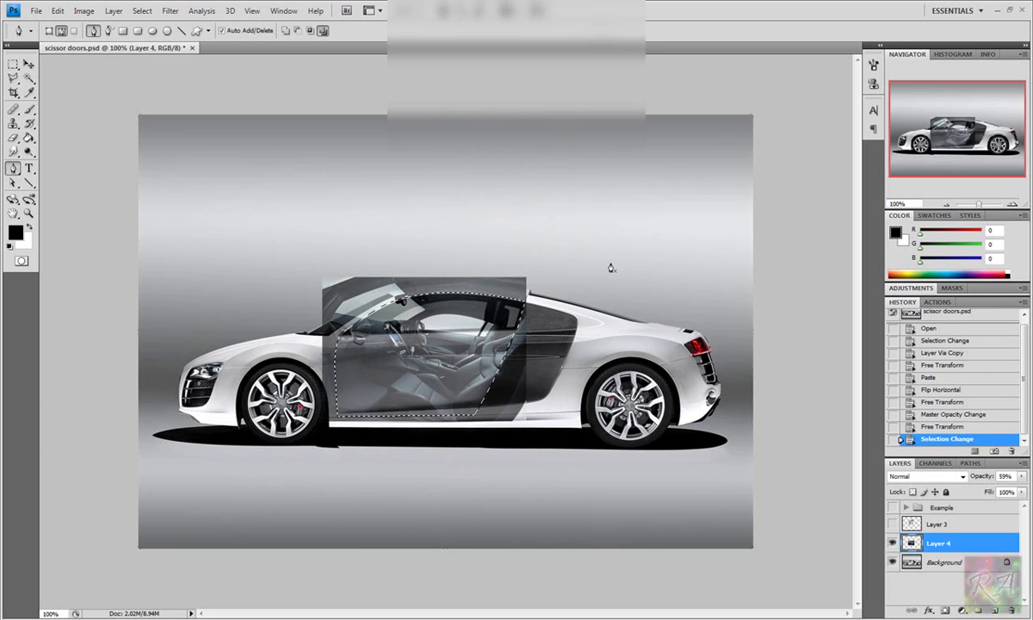
# Invert the selection, clear the interior outside the door shape, and deselect.
pyautogui.click(142, 10)
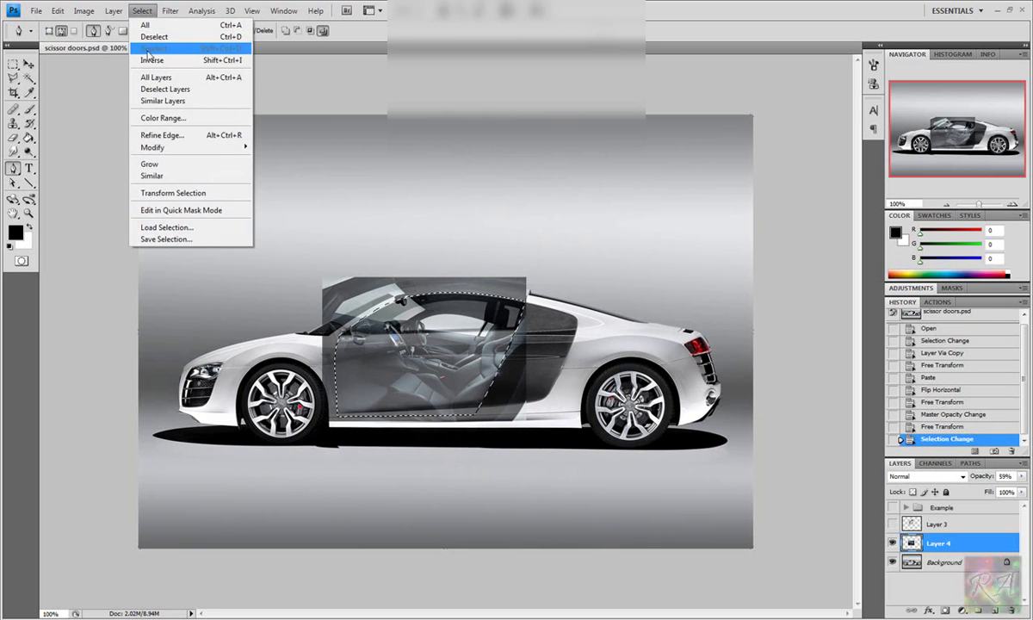
pyautogui.click(149, 61)
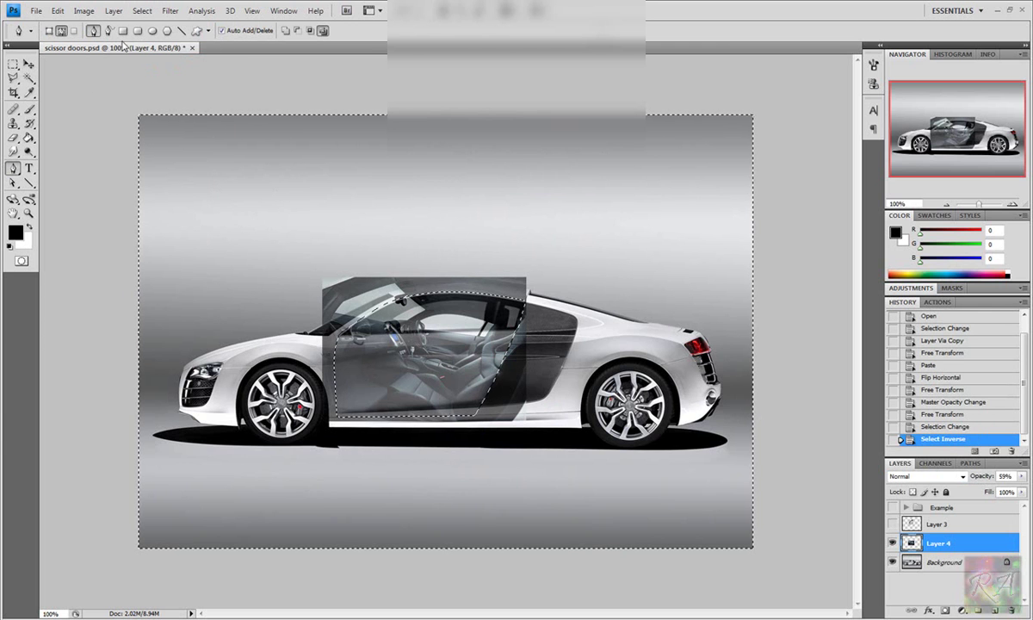
pyautogui.click(57, 11)
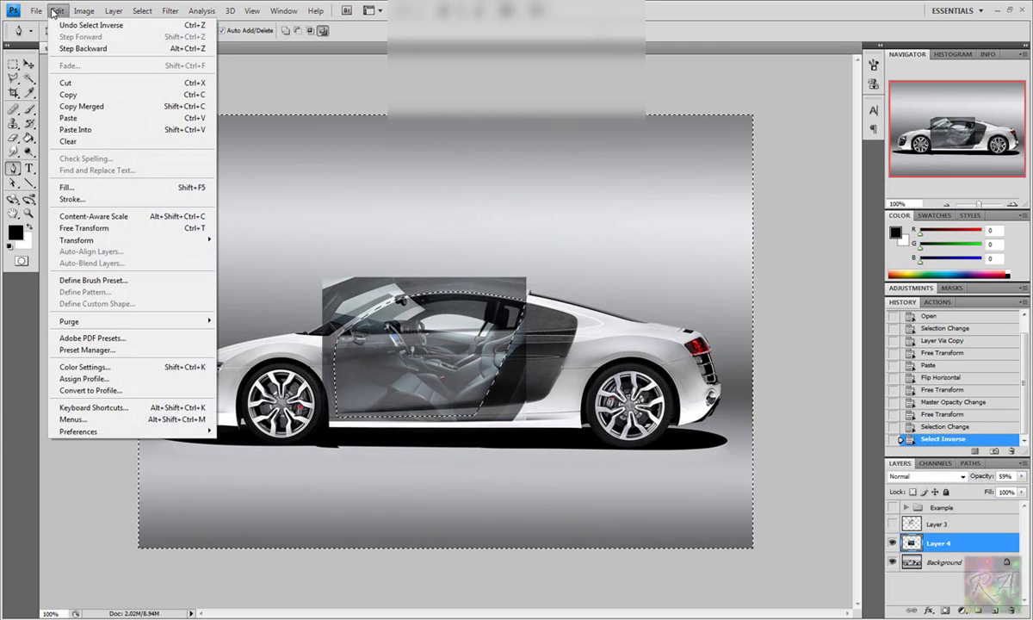
pyautogui.click(104, 141)
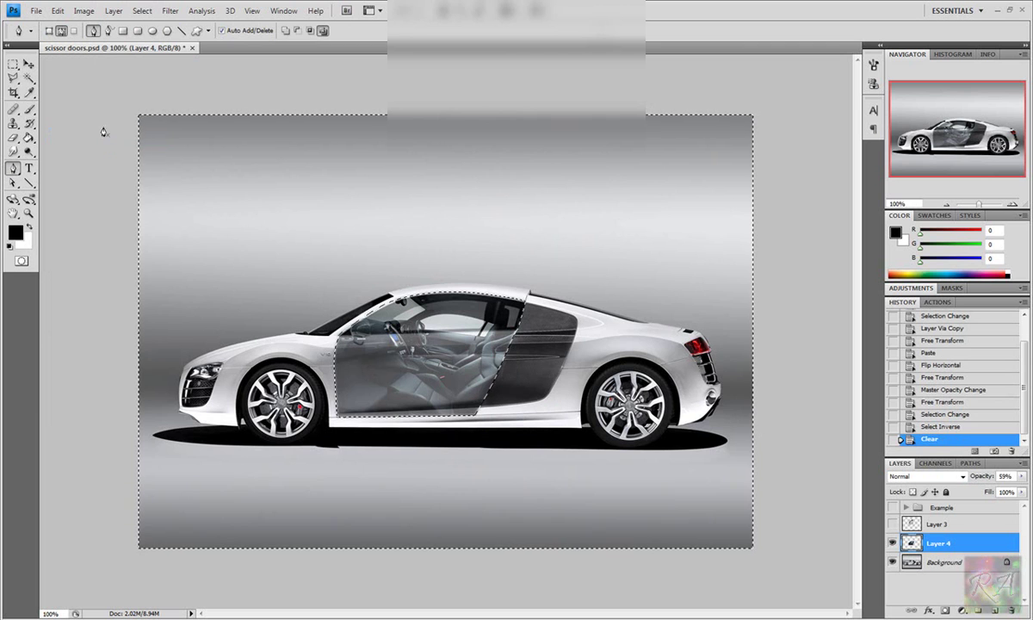
pyautogui.click(139, 12)
pyautogui.click(154, 36)
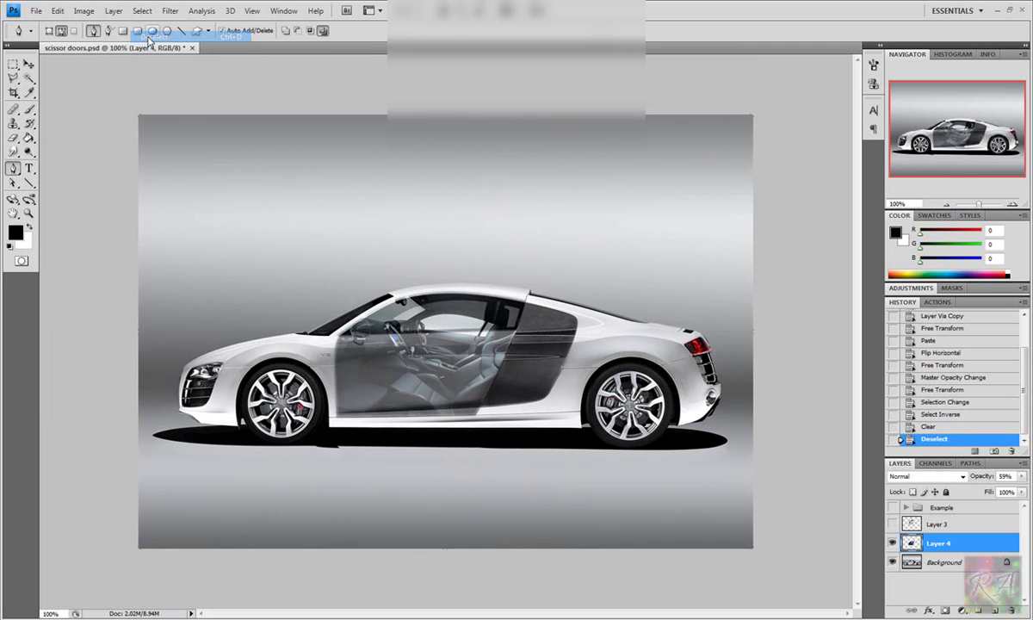
# Set Layer 4 to 100% opacity, then show and select Layer 3.
pyautogui.moveTo(967, 479); pyautogui.dragTo(1013, 476)
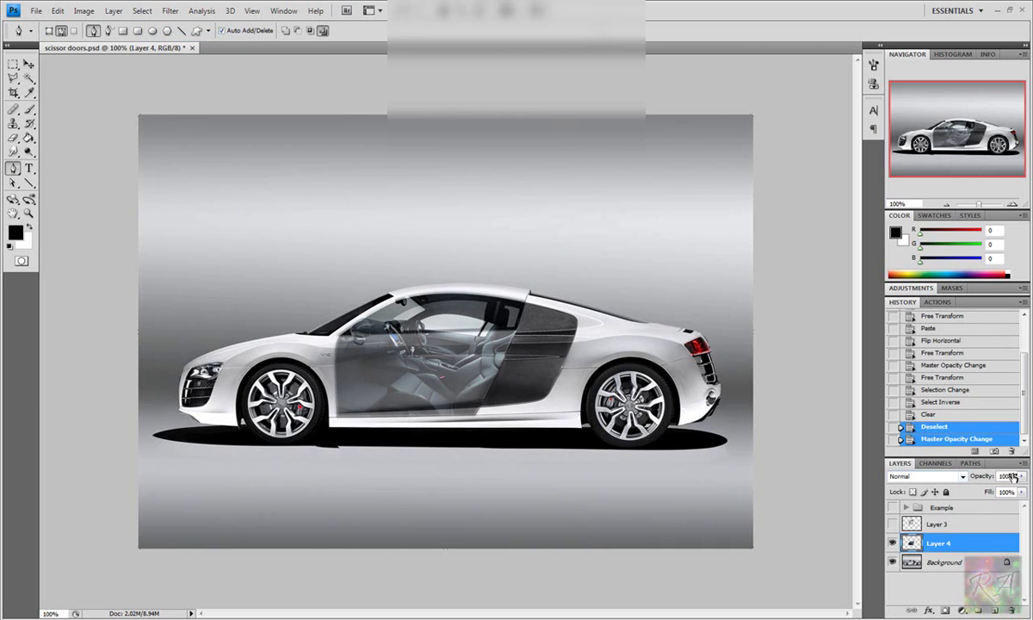
pyautogui.click(891, 524)
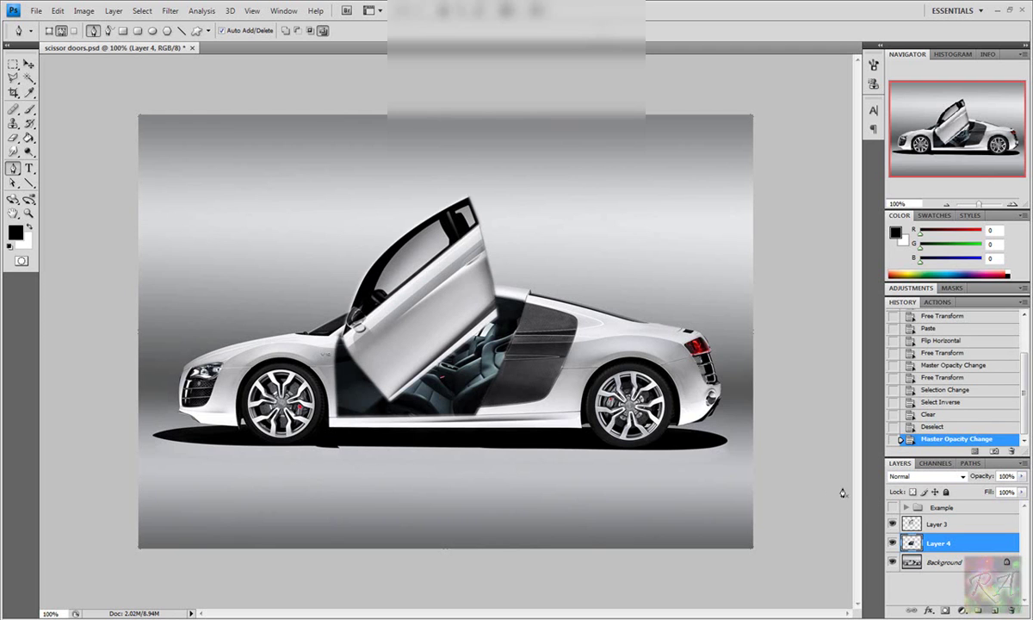
pyautogui.click(938, 525)
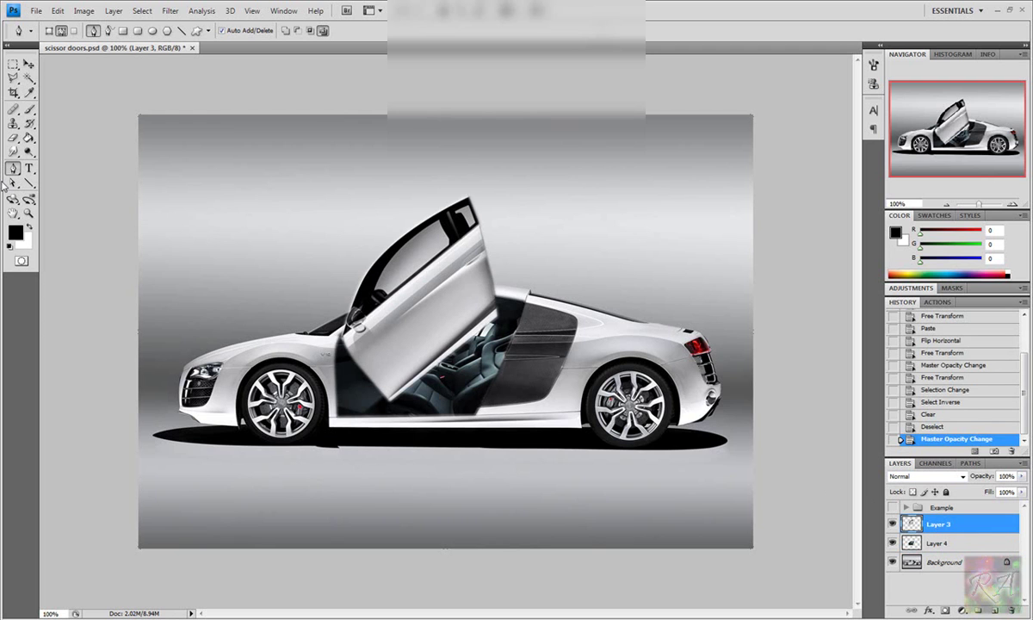
# Select all of the door's window glass with the Magic Wand in Add mode at 300% zoom.
pyautogui.click(28, 78)
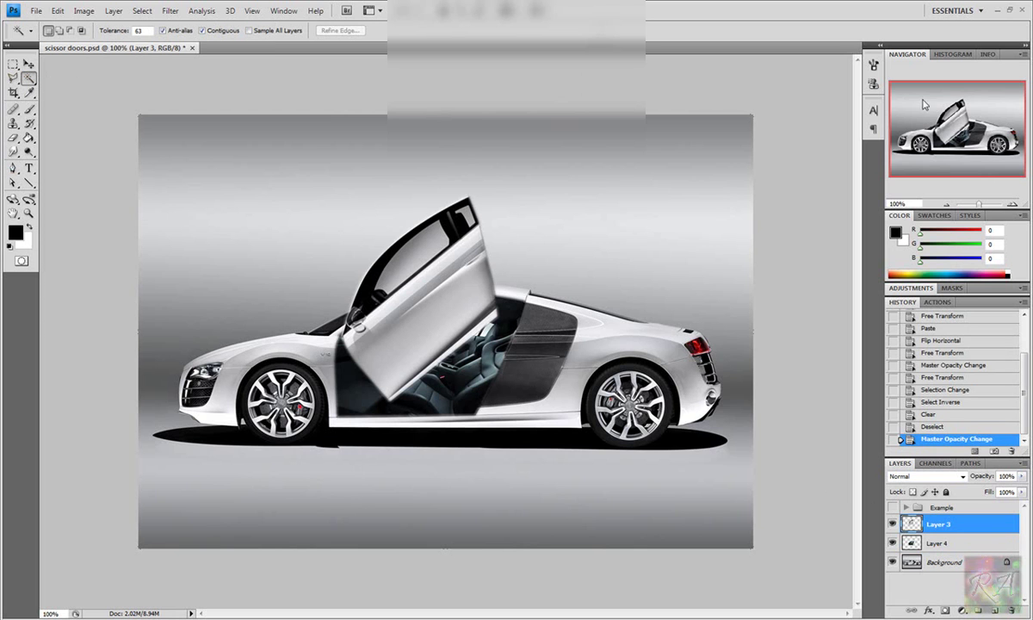
pyautogui.click(1016, 208)
pyautogui.click(1016, 208)
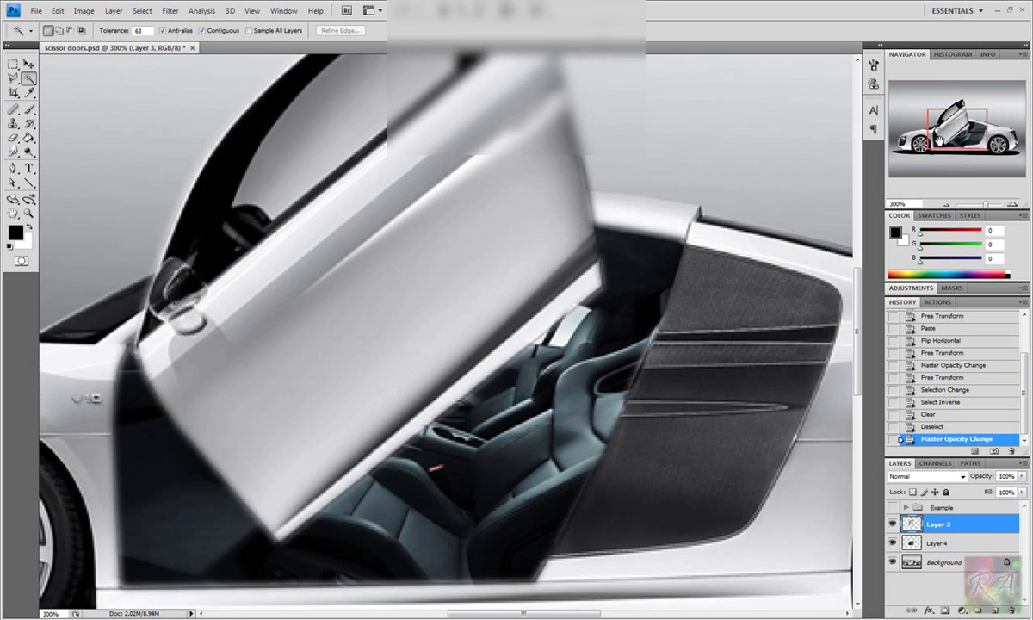
pyautogui.moveTo(955, 131); pyautogui.dragTo(952, 117)
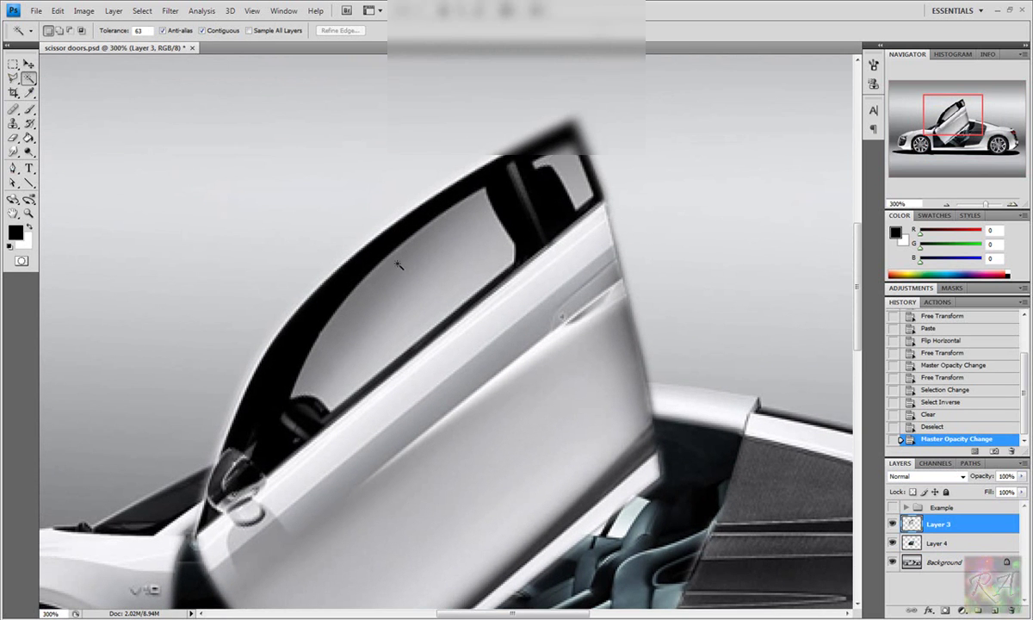
pyautogui.click(394, 262)
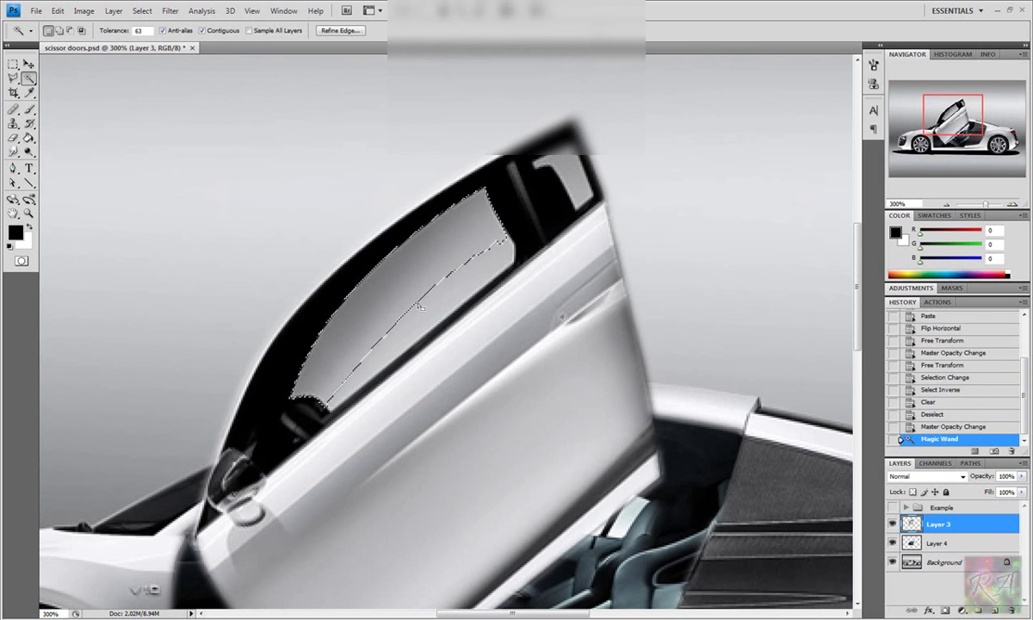
pyautogui.click(60, 31)
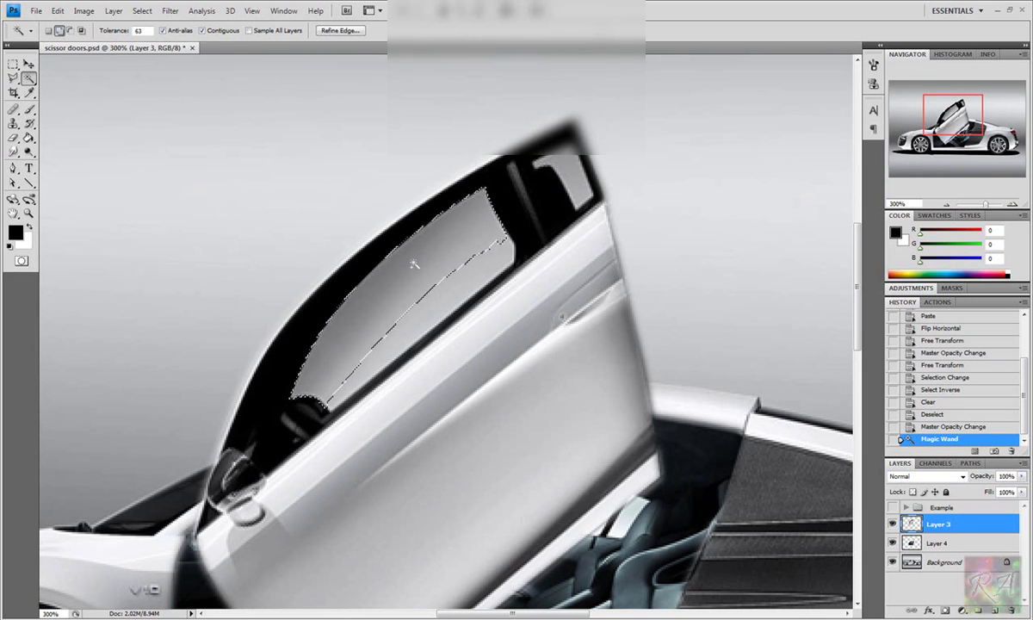
pyautogui.click(444, 300)
pyautogui.click(569, 178)
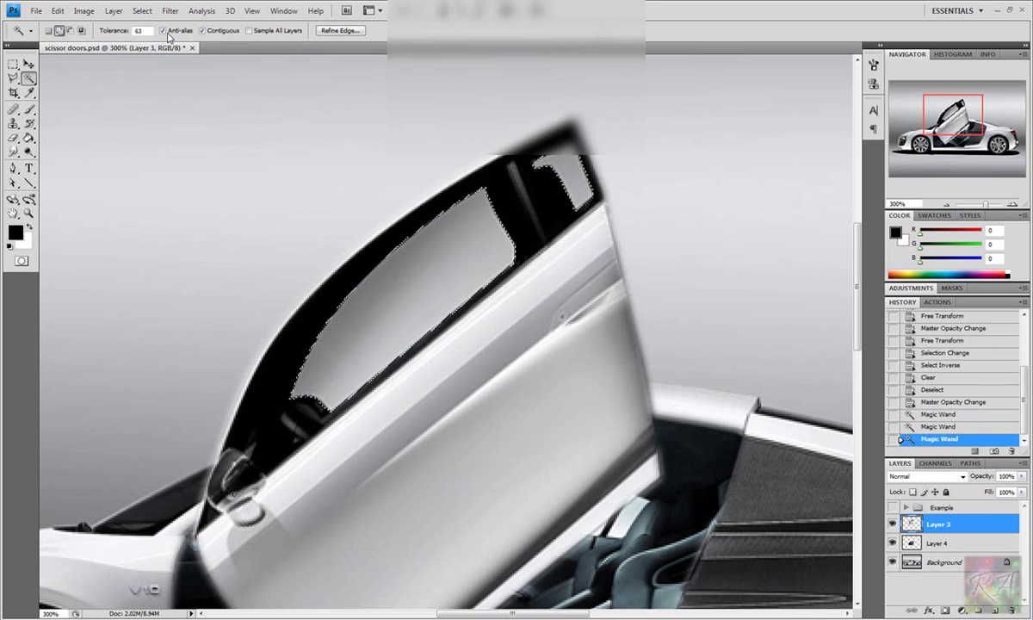
# Feather the glass selection 2 px, clear it, deselect, and zoom back out.
pyautogui.click(142, 11)
pyautogui.moveTo(153, 147)
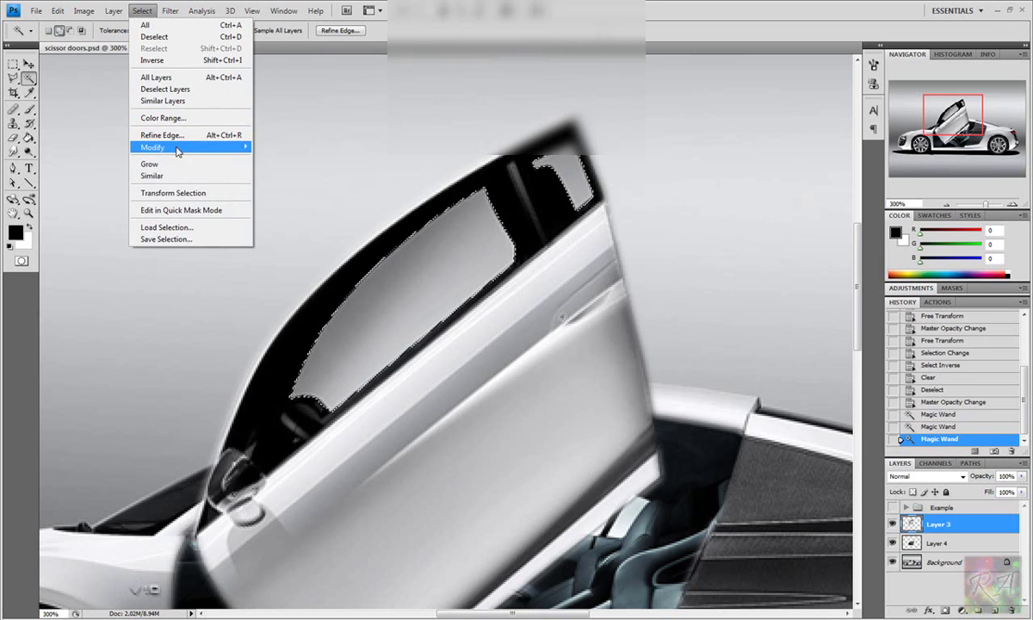
pyautogui.click(271, 193)
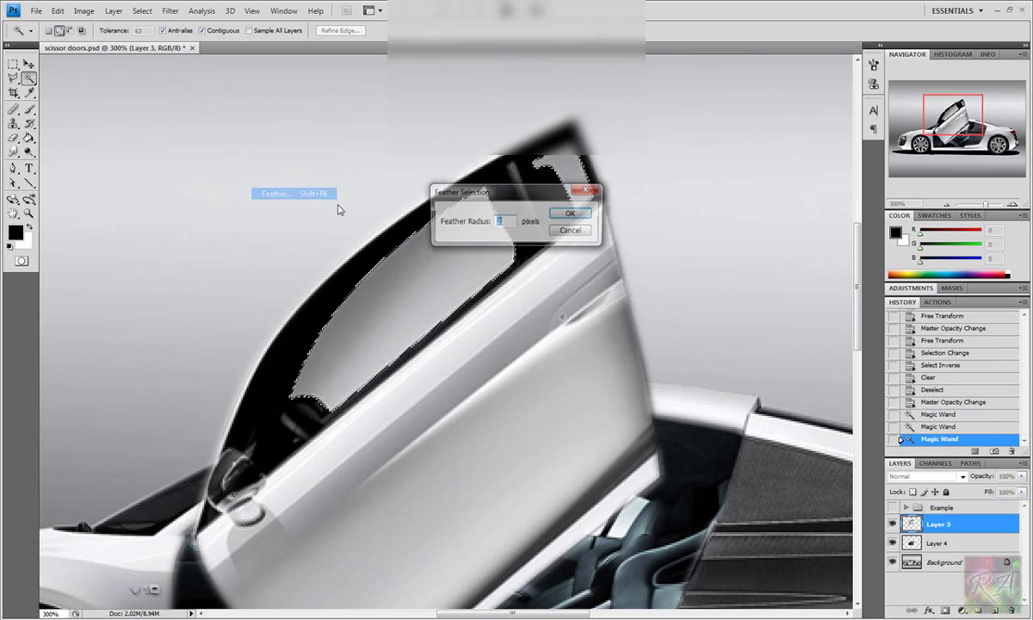
pyautogui.click(572, 211)
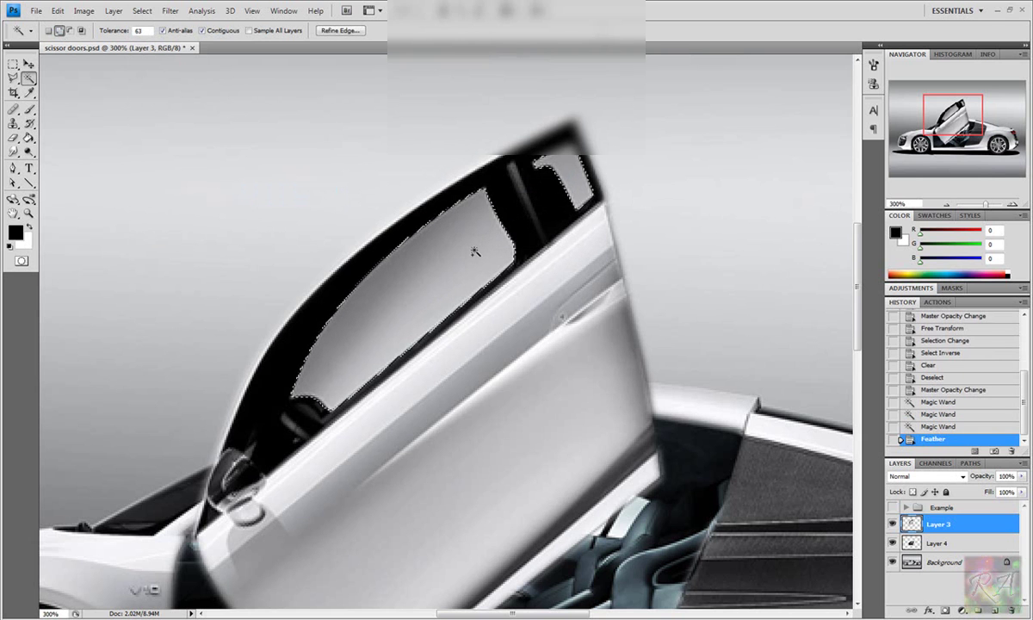
pyautogui.click(58, 11)
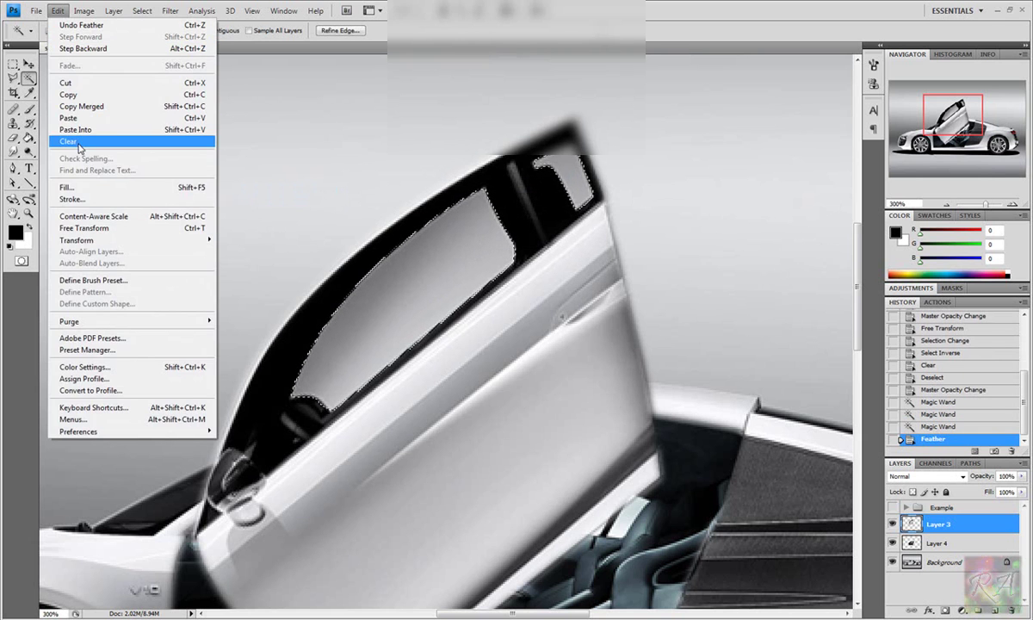
pyautogui.click(76, 141)
pyautogui.click(142, 11)
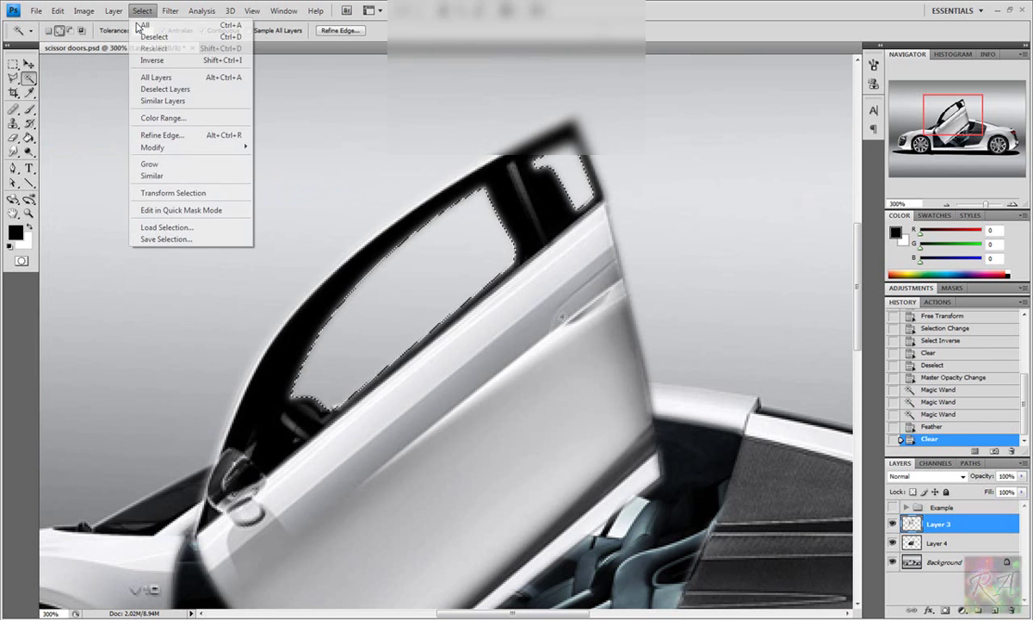
pyautogui.click(155, 36)
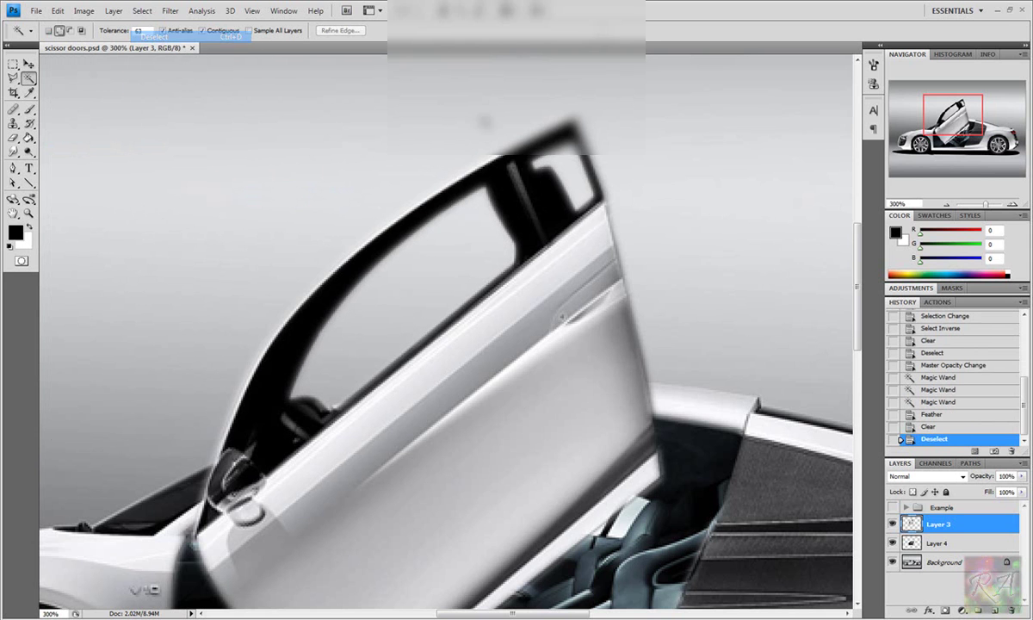
pyautogui.click(946, 205)
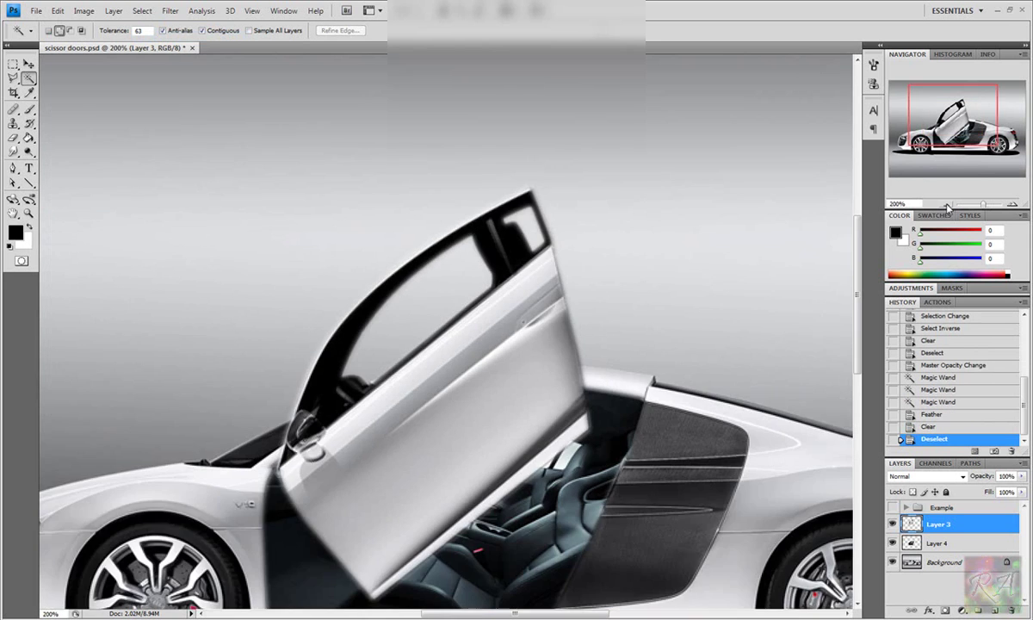
pyautogui.click(946, 205)
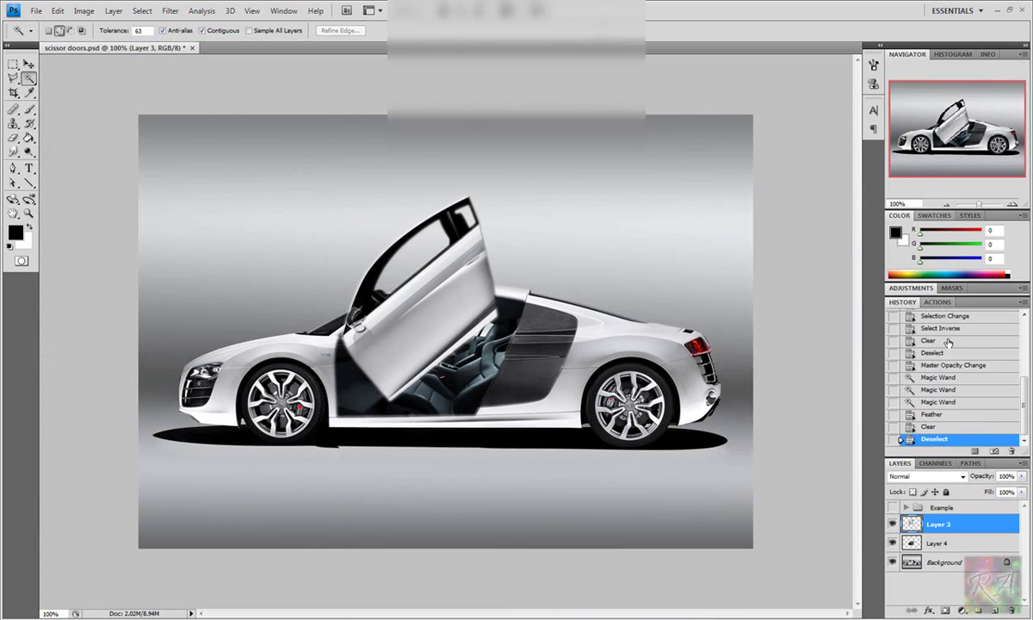
# Group Layer 3 and Layer 4 into Group 1, compare with Example, and hide Example.
pyautogui.keyDown('shift'); pyautogui.click(951, 547); pyautogui.keyUp('shift')
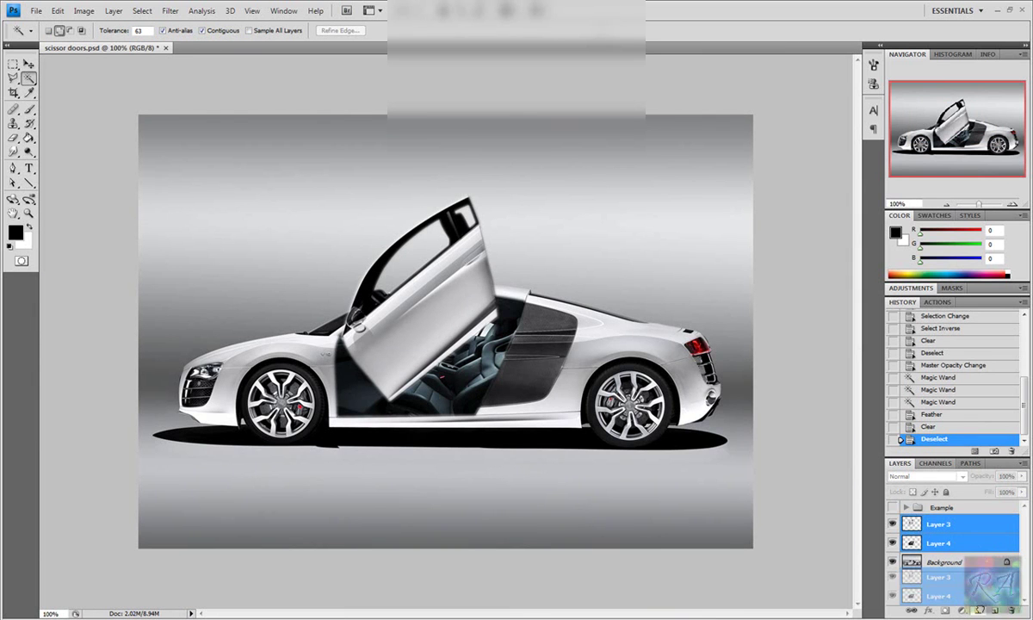
pyautogui.hotkey('ctrl', 'g')
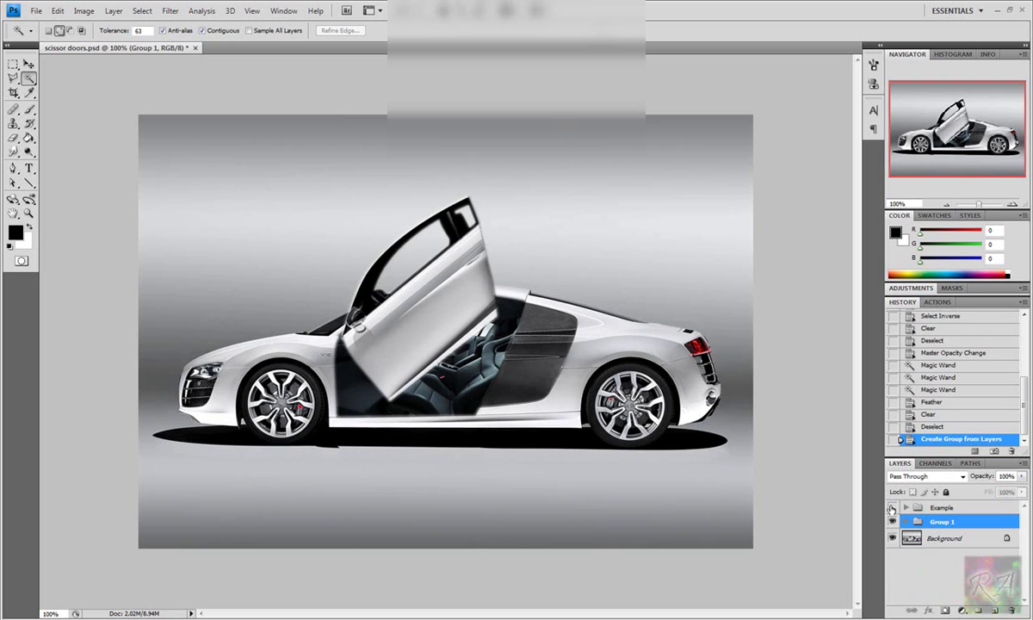
pyautogui.click(892, 508)
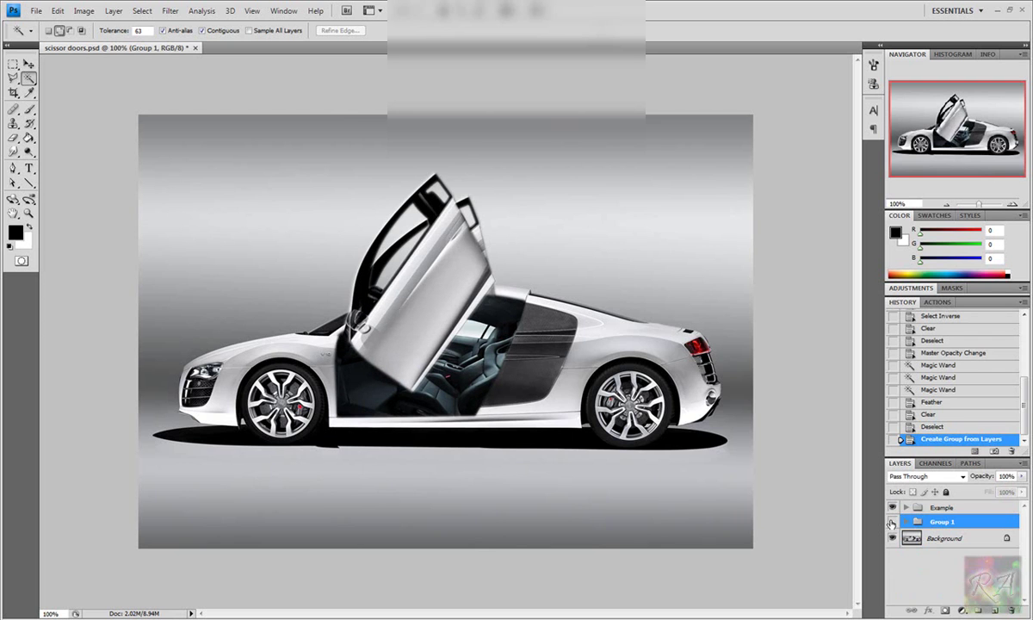
pyautogui.click(892, 523)
pyautogui.click(892, 522)
pyautogui.click(891, 507)
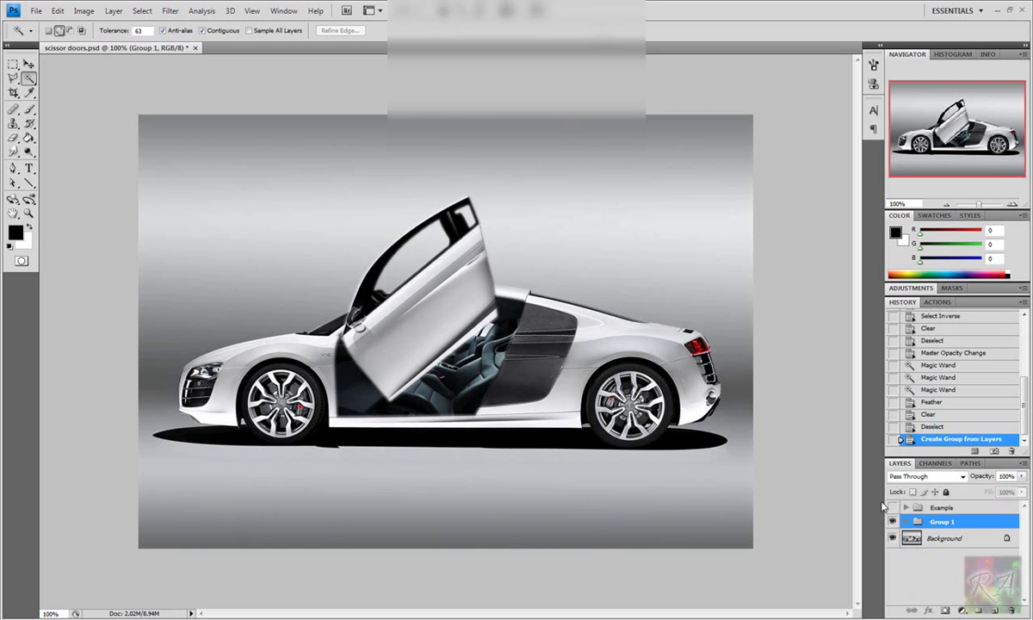